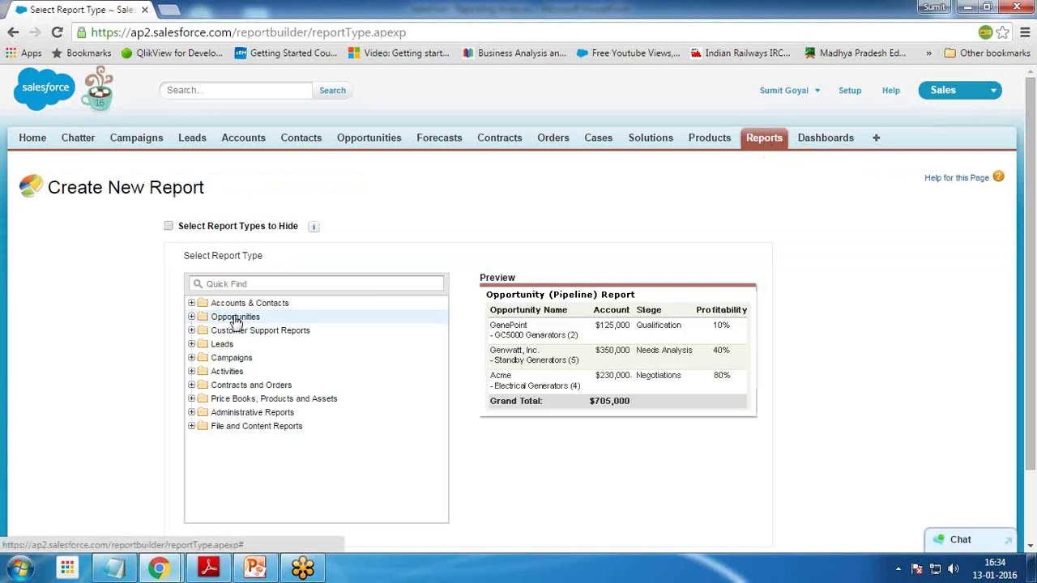
# - Create a new report of the Opportunities type and set its opportunity status filter to Closed
pyautogui.click(755, 482)
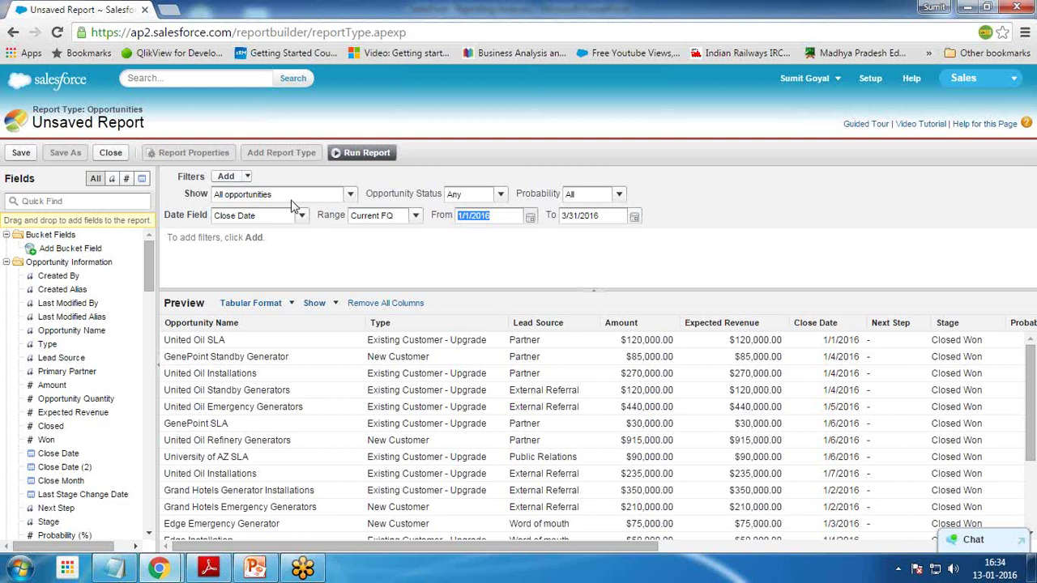
pyautogui.click(500, 196)
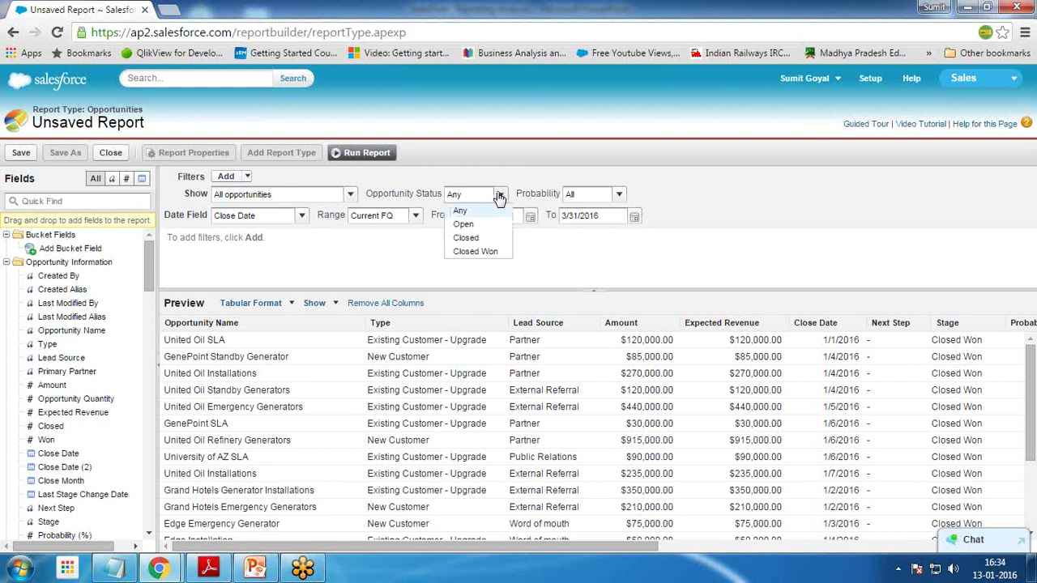
pyautogui.click(467, 238)
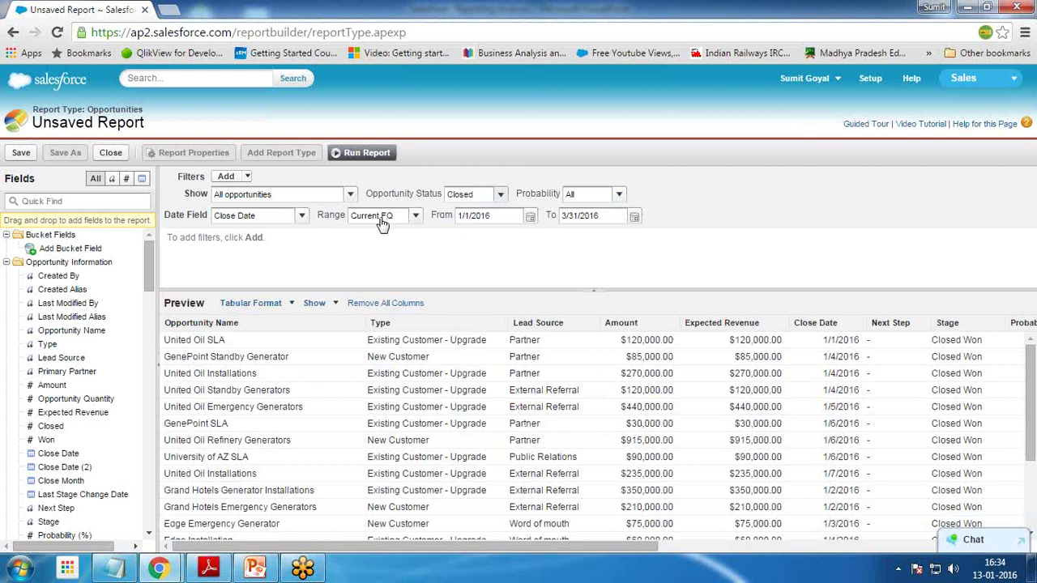
# - Set the Close Date range to Custom by clearing both the From and To dates
pyautogui.click(414, 215)
pyautogui.moveTo(488, 268); pyautogui.dragTo(488, 344)
pyautogui.click(395, 420)
pyautogui.moveTo(510, 216); pyautogui.dragTo(366, 216)
pyautogui.press('BackSpace')
pyautogui.moveTo(607, 215); pyautogui.dragTo(560, 216)
pyautogui.press('BackSpace')
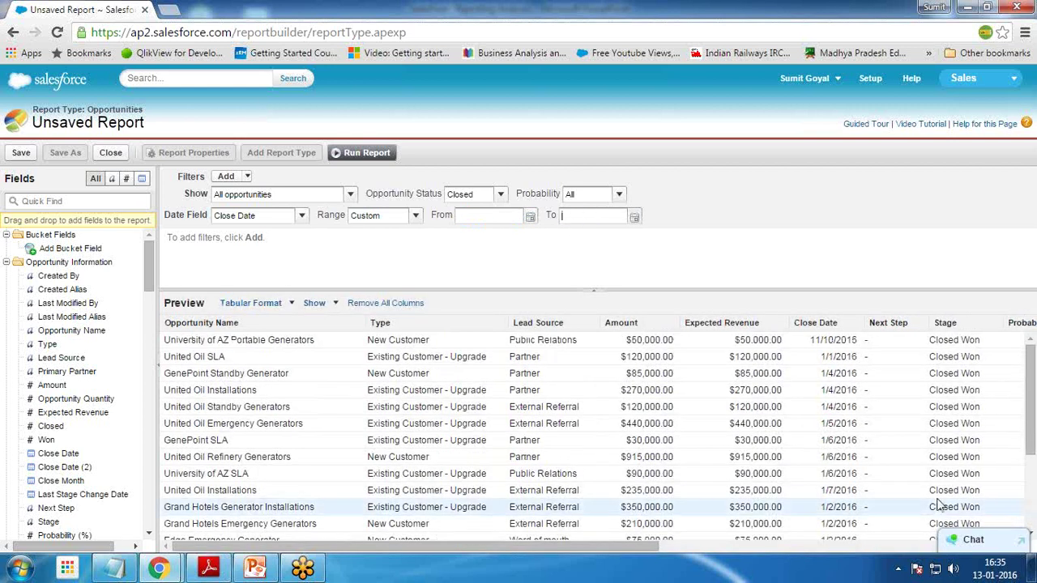
# - Review the filtered records in the preview and consult the sample chart slide in PowerPoint, returning to the report
pyautogui.scroll(-3, 913, 394)
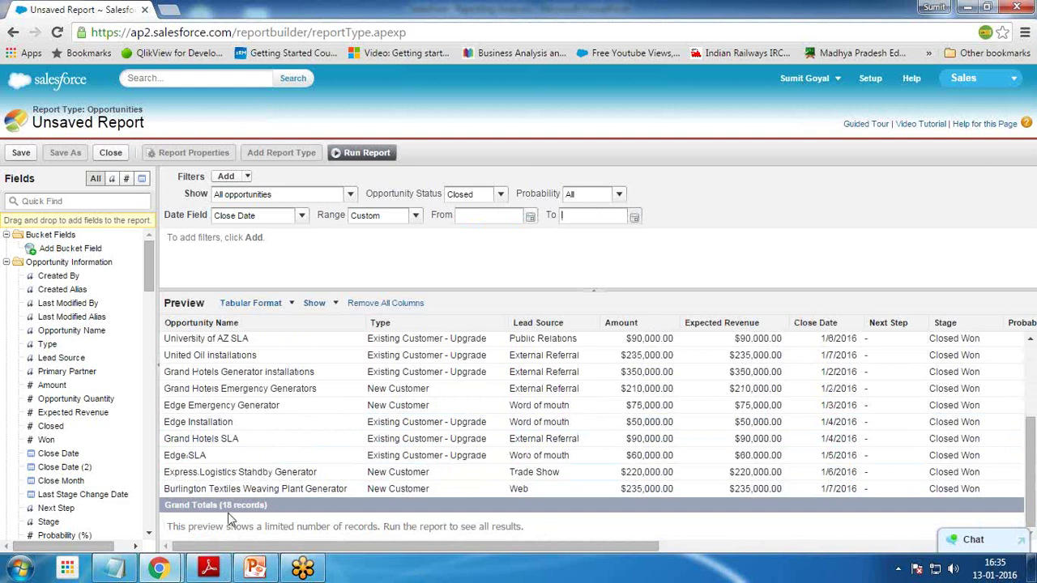
pyautogui.scroll(3, 532, 512)
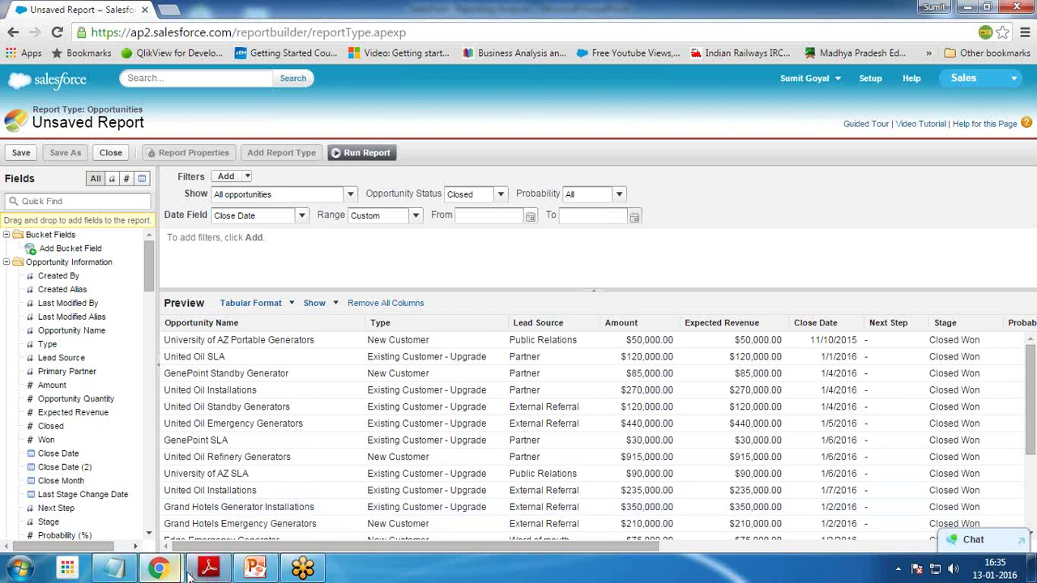
pyautogui.click(253, 569)
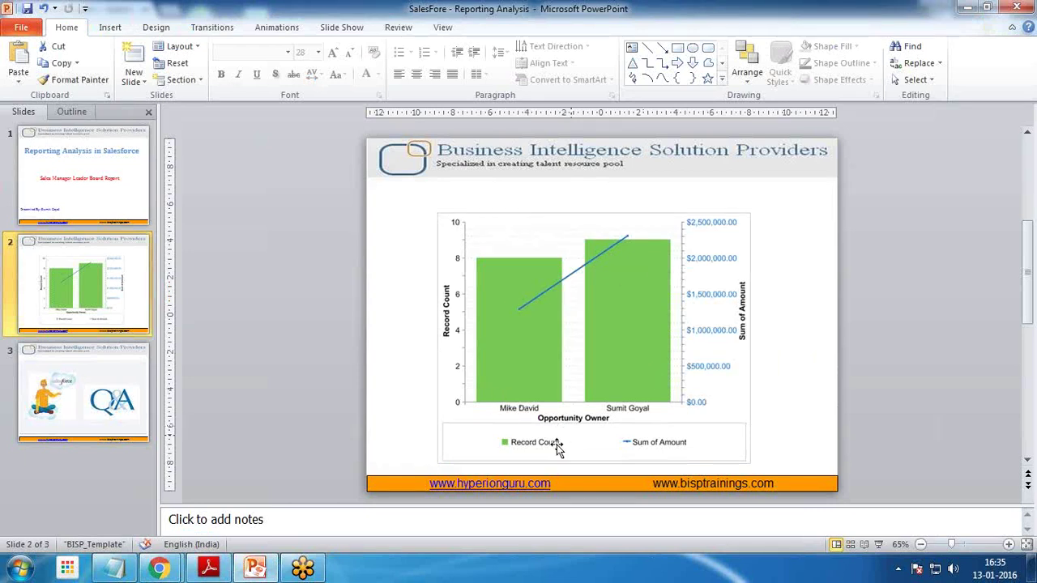
pyautogui.click(159, 568)
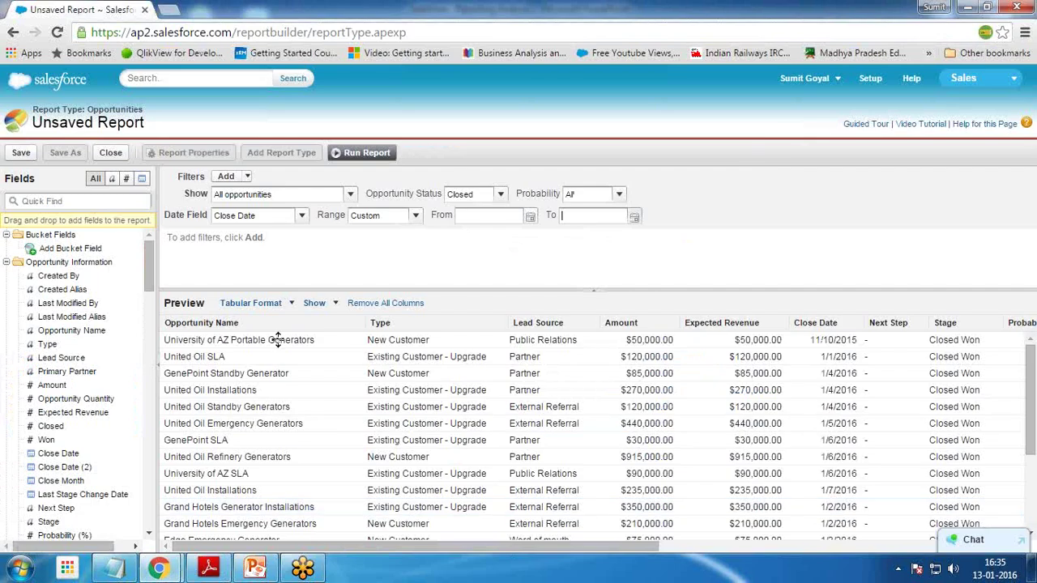
# - Sort the preview by Opportunity Name in ascending order and change the report format from Tabular to Summary
pyautogui.click(293, 303)
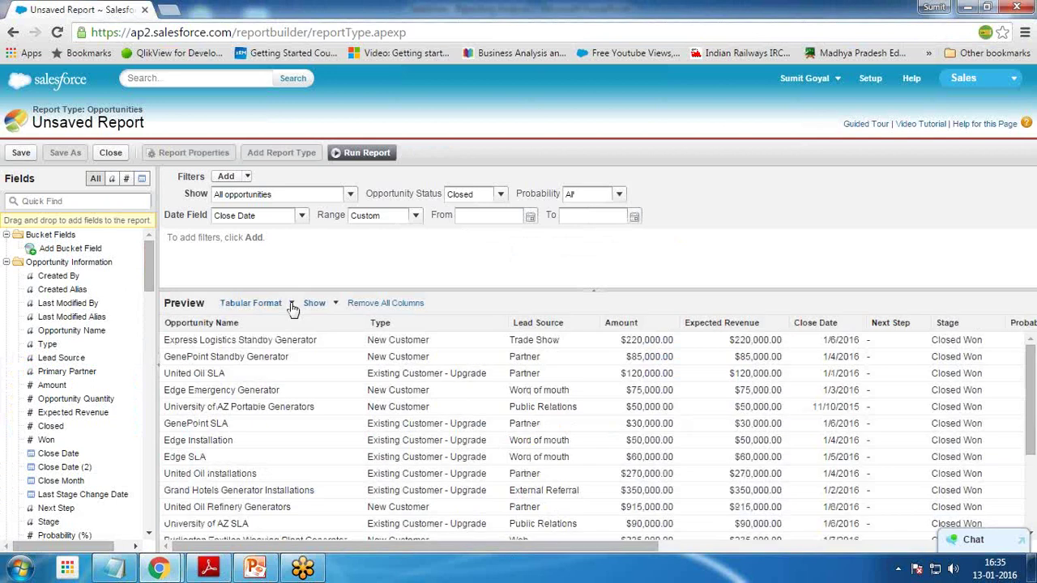
pyautogui.click(292, 305)
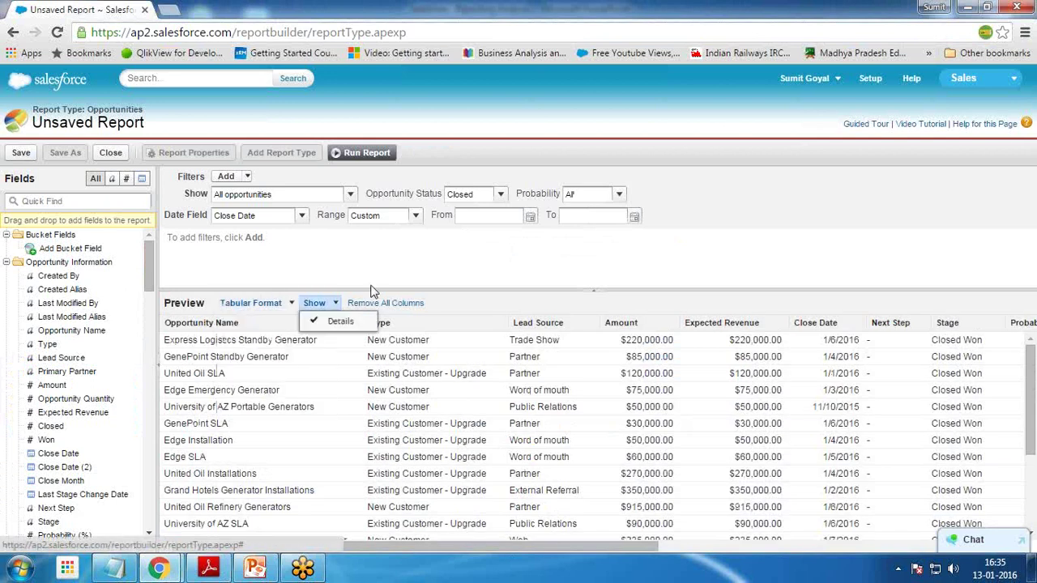
pyautogui.click(226, 324)
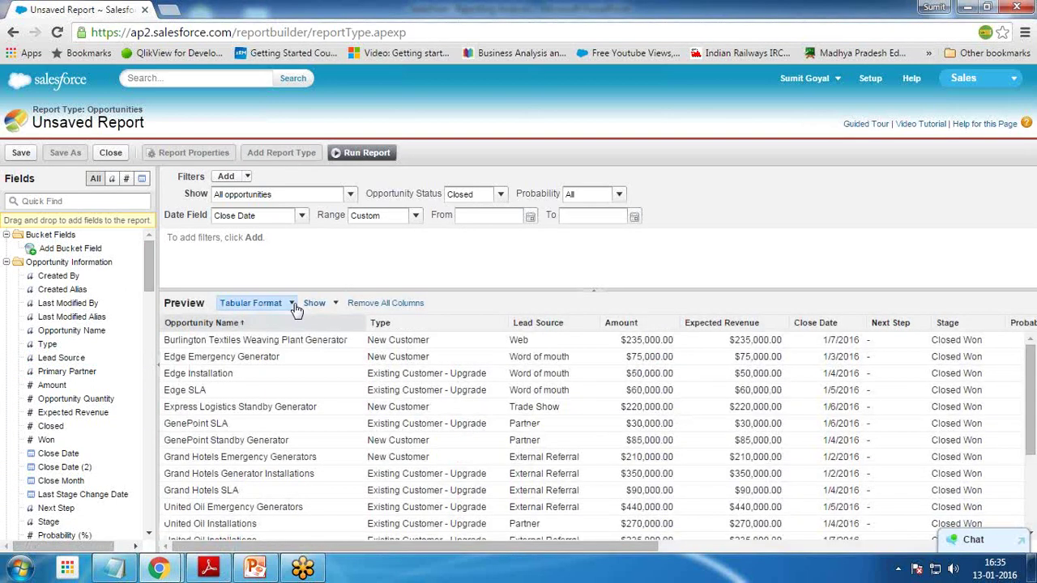
pyautogui.click(293, 305)
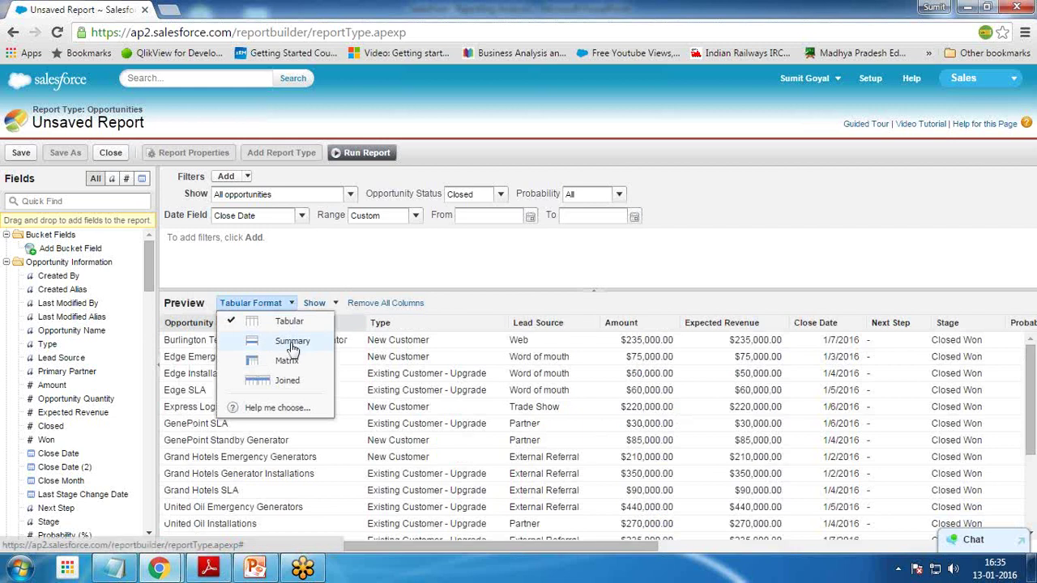
pyautogui.click(290, 340)
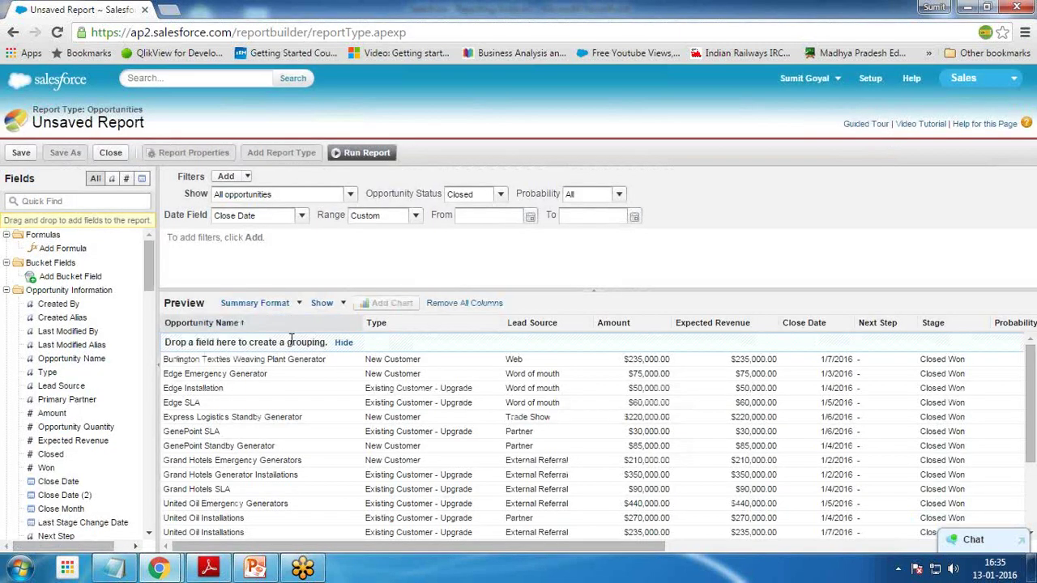
# - Group the report by the Opportunity Owner field and check the grouped records
pyautogui.moveTo(153, 268); pyautogui.dragTo(156, 332)
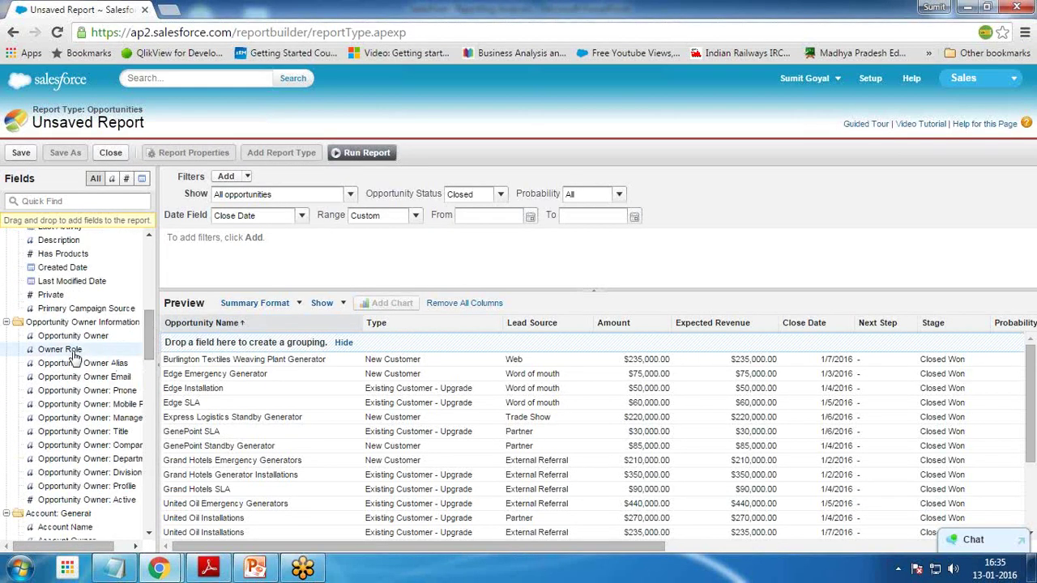
pyautogui.moveTo(76, 335); pyautogui.dragTo(257, 340)
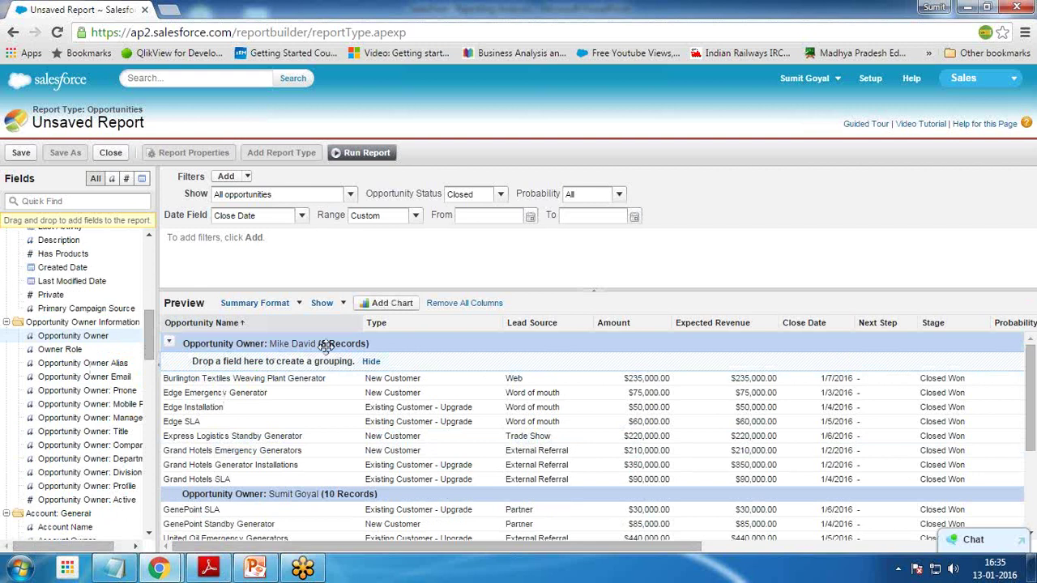
pyautogui.scroll(-5, 393, 405)
pyautogui.scroll(5, 394, 405)
pyautogui.scroll(-4, 380, 484)
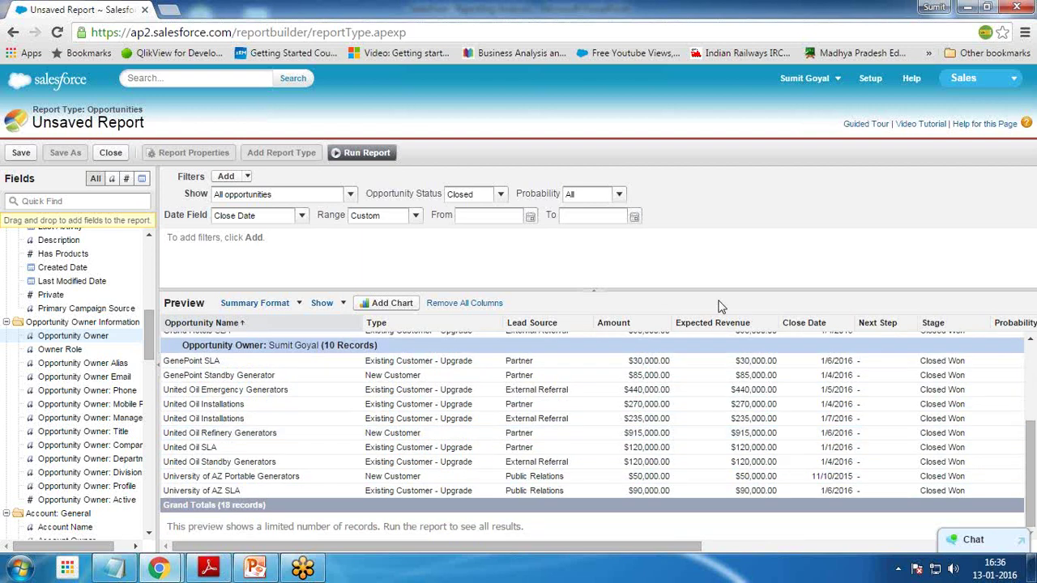
pyautogui.scroll(5, 639, 326)
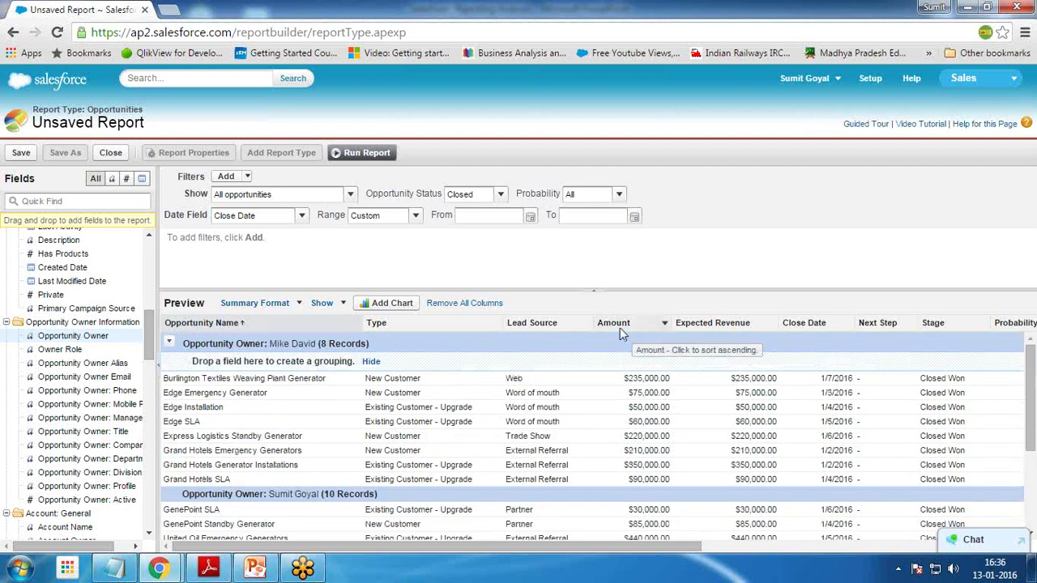
# - Summarize the Amount column by Sum and Average
pyautogui.click(664, 327)
pyautogui.click(708, 408)
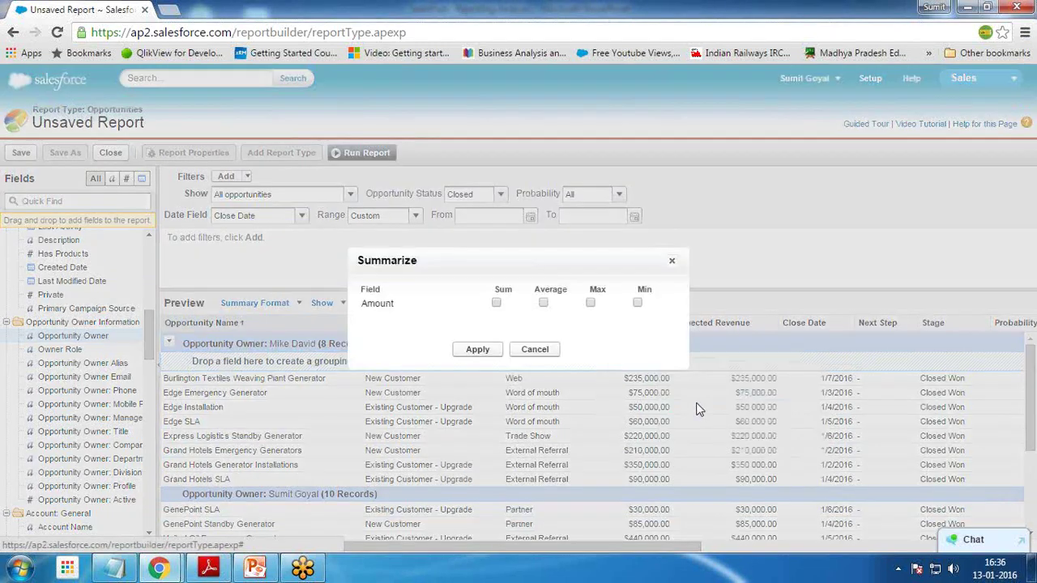
pyautogui.click(496, 303)
pyautogui.click(543, 303)
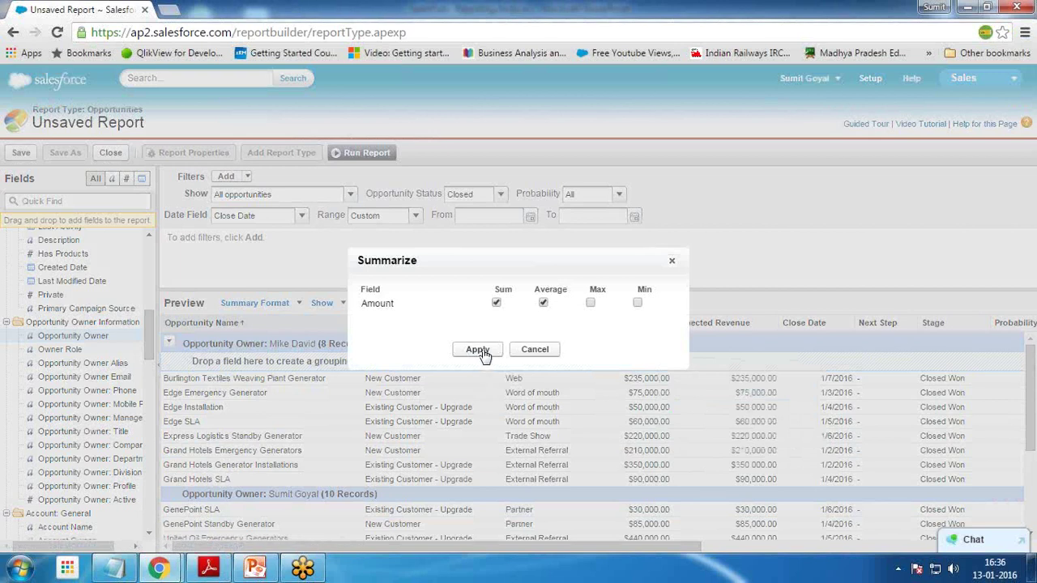
pyautogui.click(479, 350)
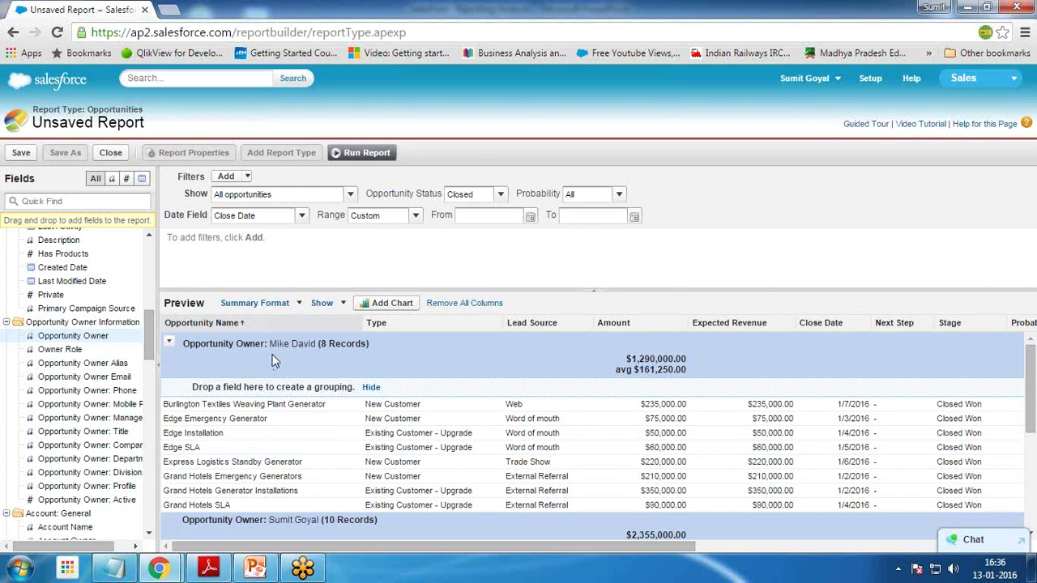
pyautogui.moveTo(275, 350); pyautogui.dragTo(300, 347)
pyautogui.moveTo(267, 353); pyautogui.dragTo(389, 357)
pyautogui.moveTo(612, 377)
pyautogui.mouseDown()
pyautogui.moveTo(685, 334)
pyautogui.moveTo(610, 375)
pyautogui.mouseUp()
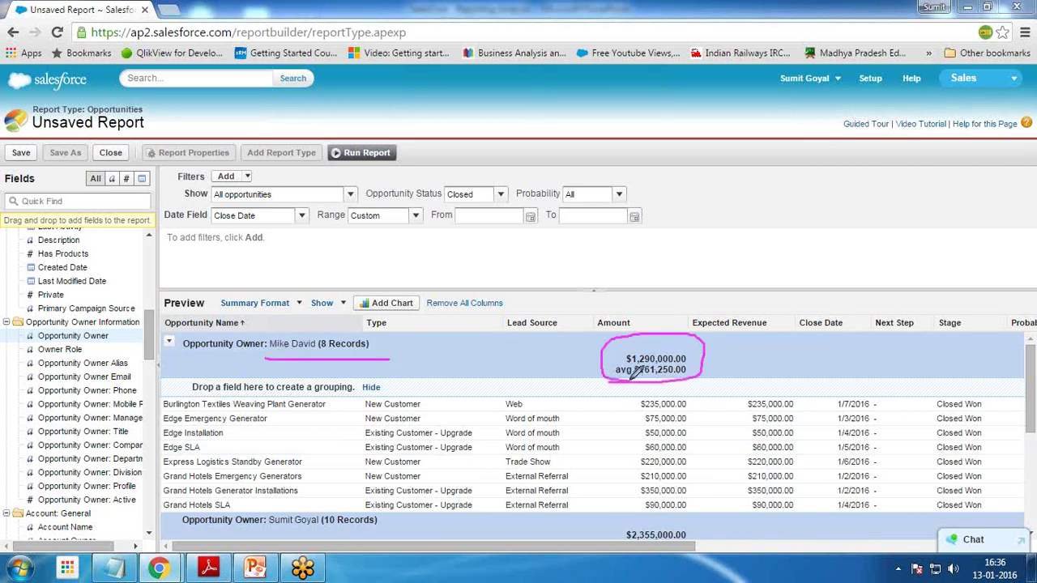
pyautogui.moveTo(166, 401)
pyautogui.mouseDown()
pyautogui.moveTo(151, 442)
pyautogui.moveTo(161, 501)
pyautogui.mouseUp()
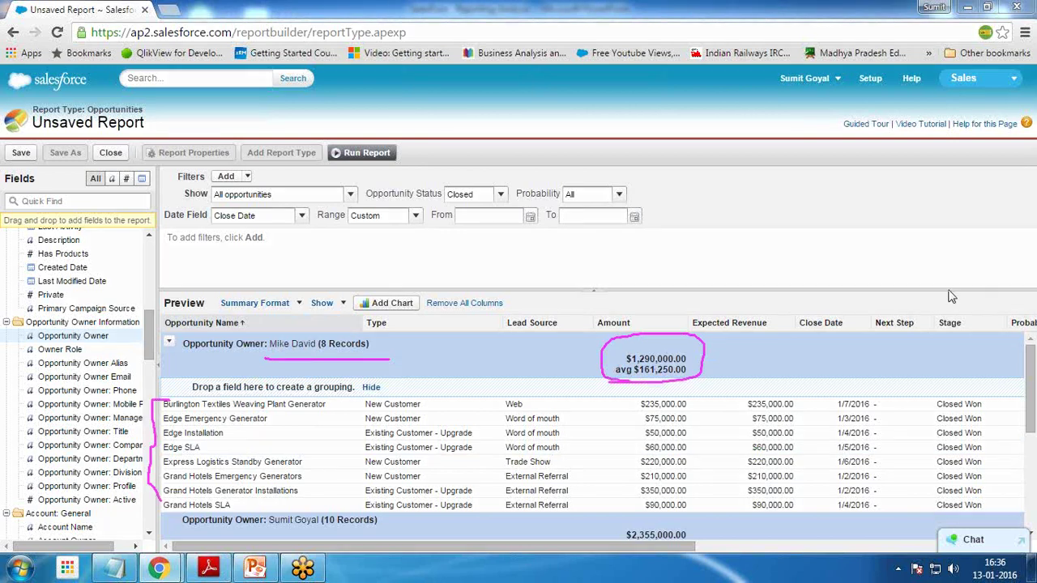
pyautogui.click(822, 286)
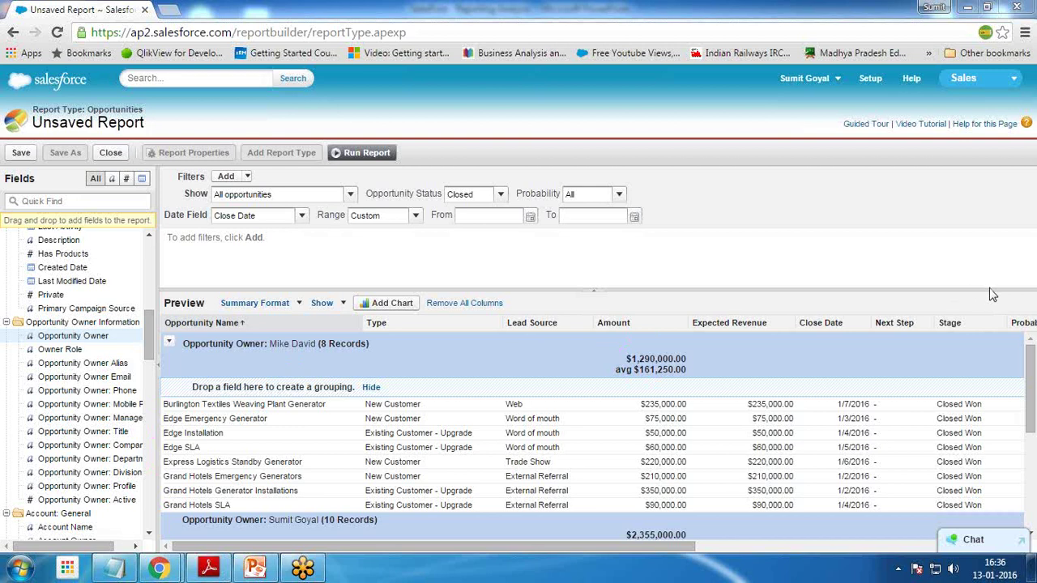
# - Hide the report's detail rows and the grouping drop zone so only the owner summaries remain
pyautogui.click(338, 305)
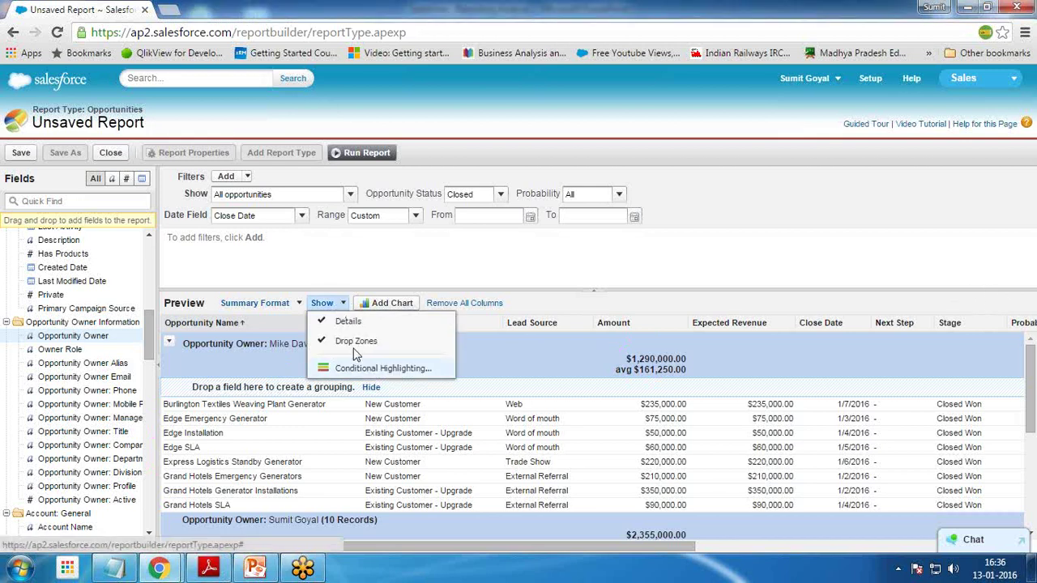
pyautogui.click(343, 324)
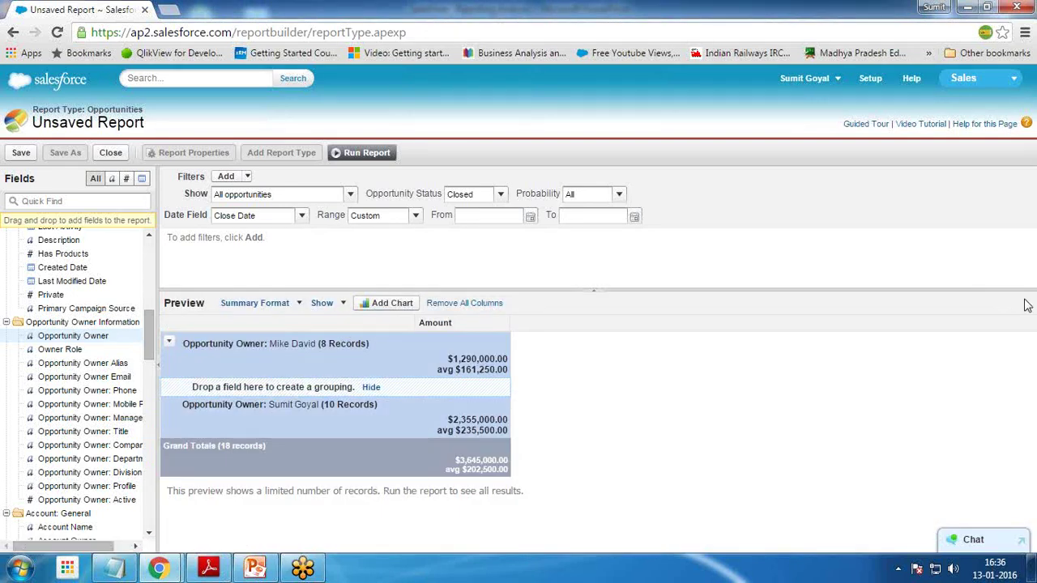
pyautogui.click(371, 389)
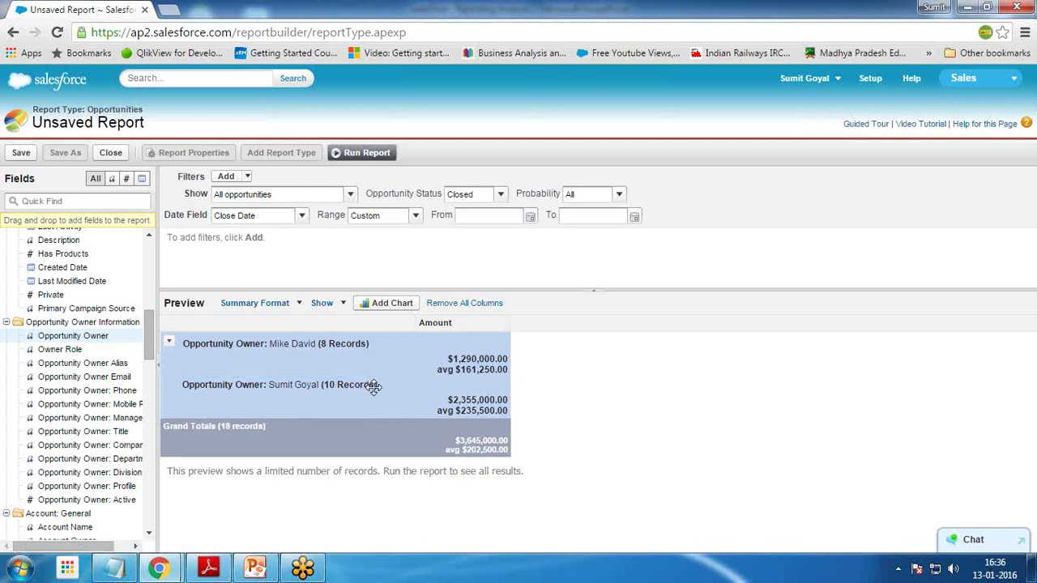
# - Save the report as "Sale Manager Leader Board" in the My Personal Custom Reports folder
pyautogui.click(22, 154)
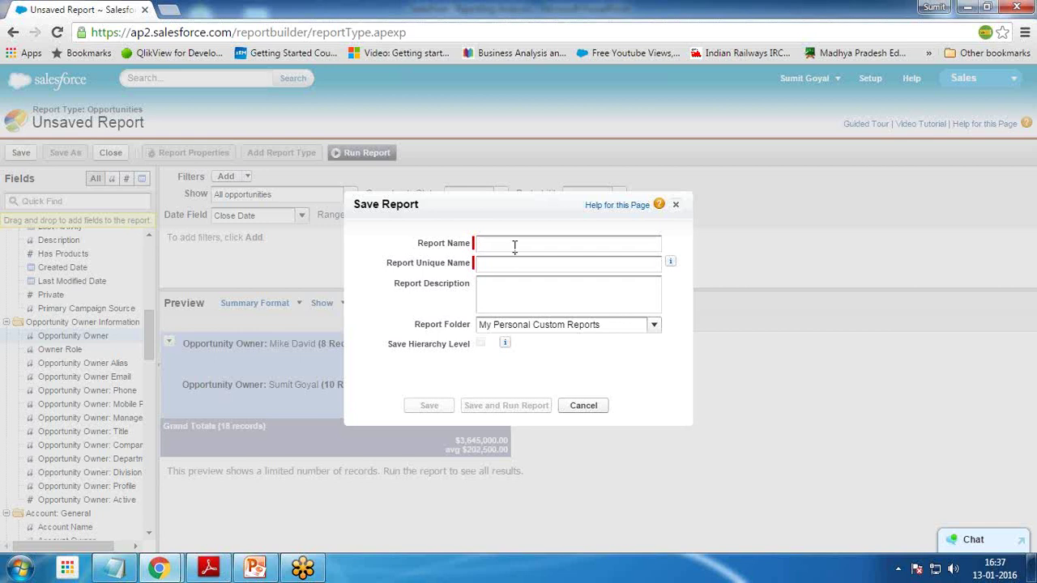
pyautogui.write('Sale Manager Leader Board')
pyautogui.press('Tab')
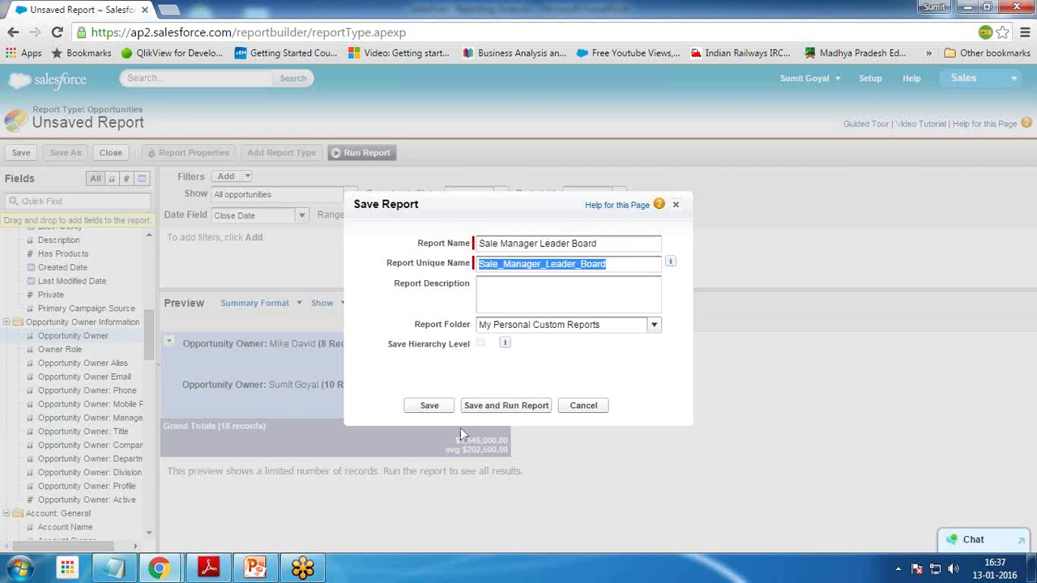
pyautogui.click(435, 410)
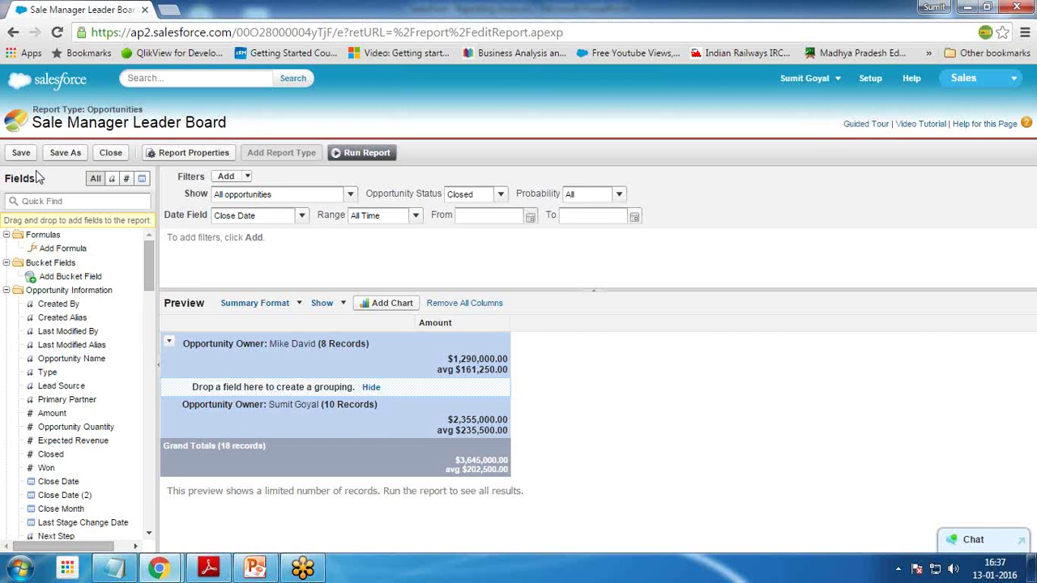
# - Set up a new vertical bar chart for the report with Record Count on the Y-axis
pyautogui.click(394, 306)
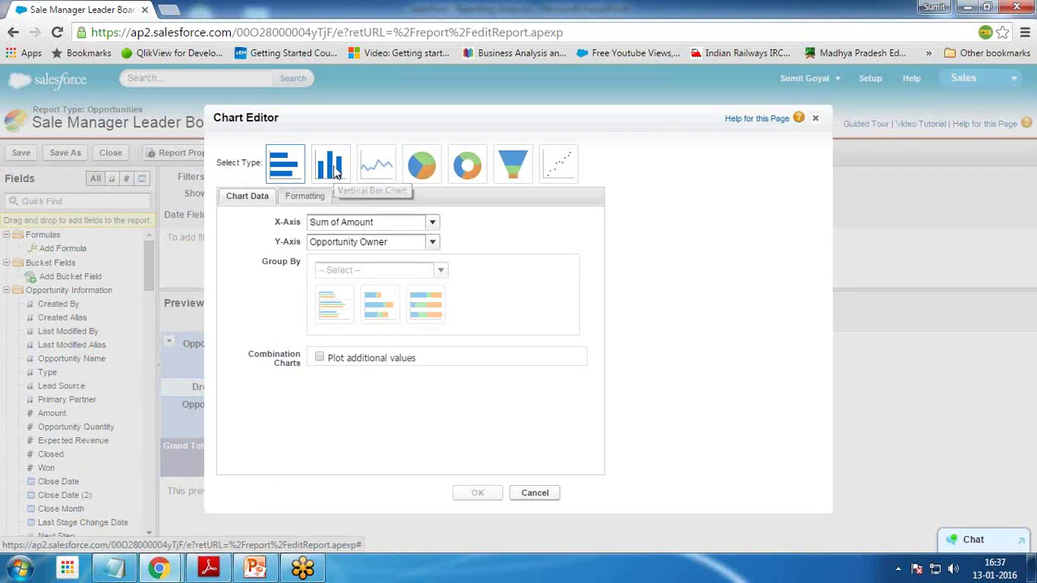
pyautogui.click(336, 167)
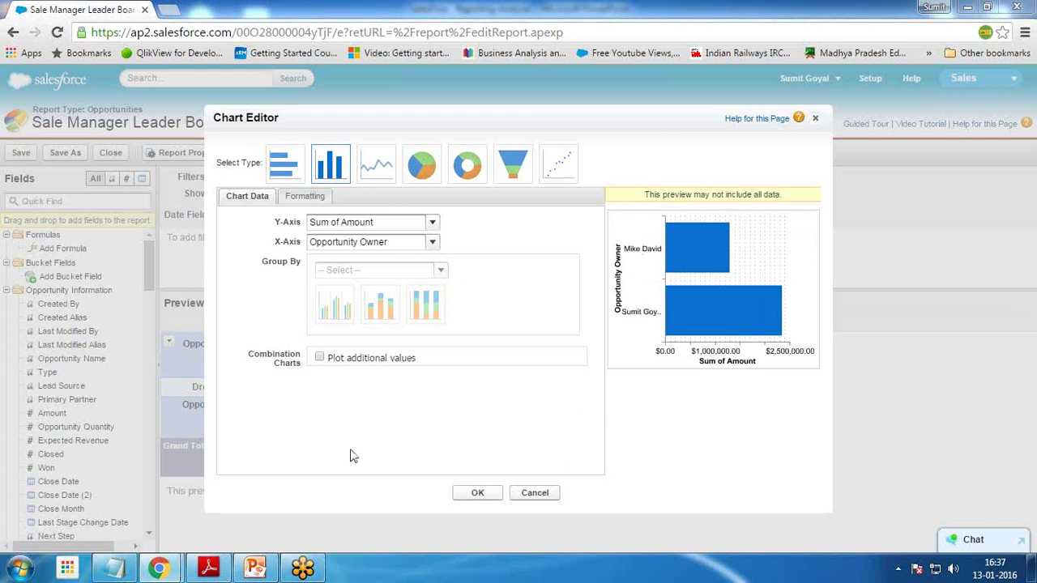
pyautogui.click(282, 169)
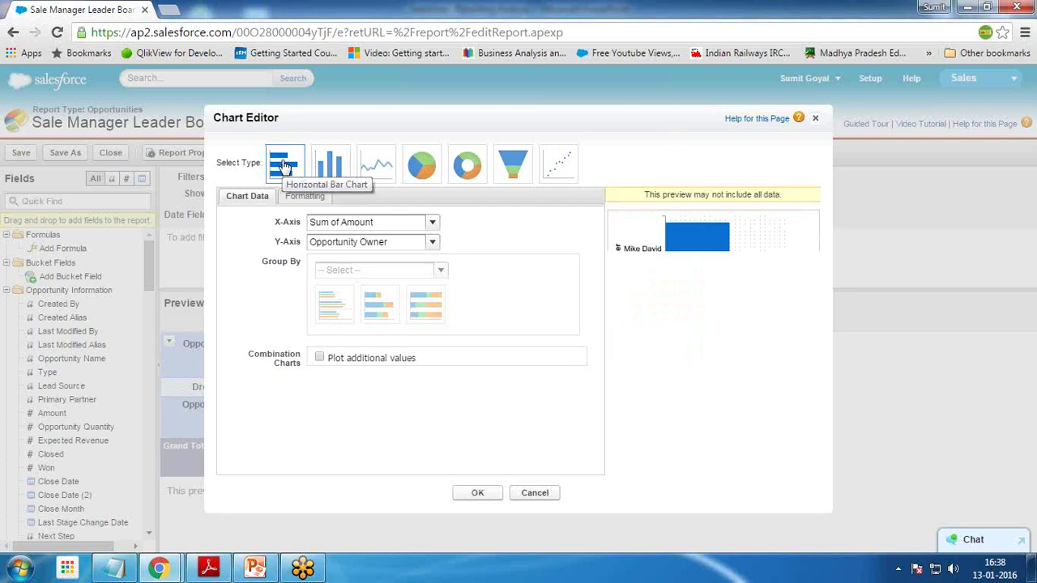
pyautogui.click(330, 167)
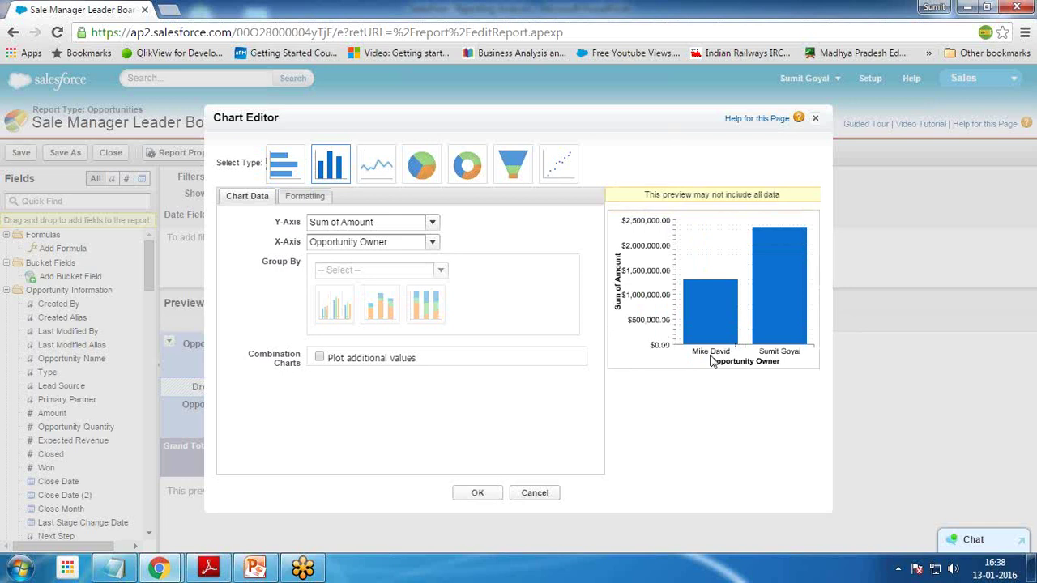
pyautogui.click(432, 224)
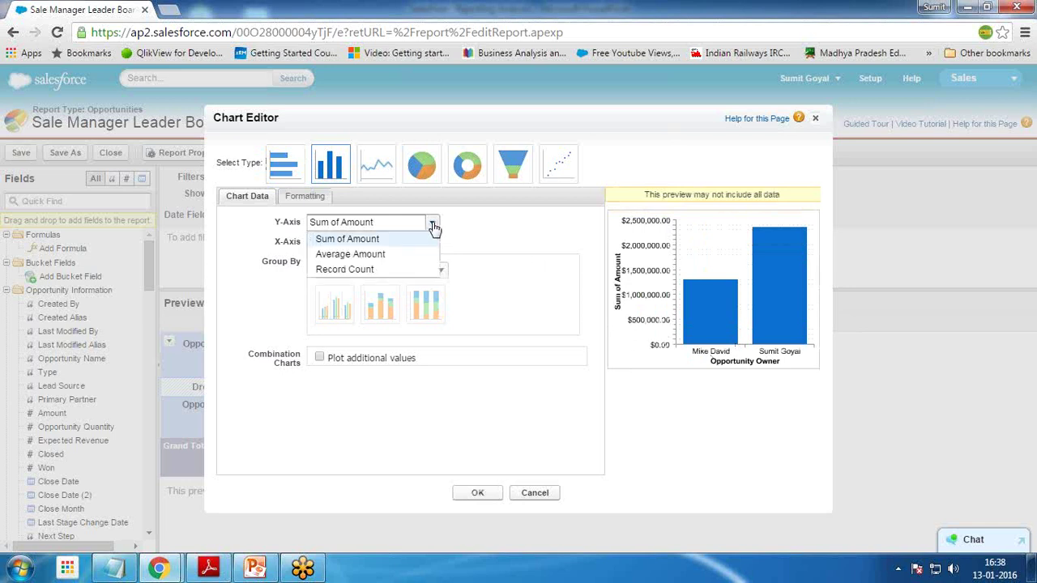
pyautogui.click(349, 271)
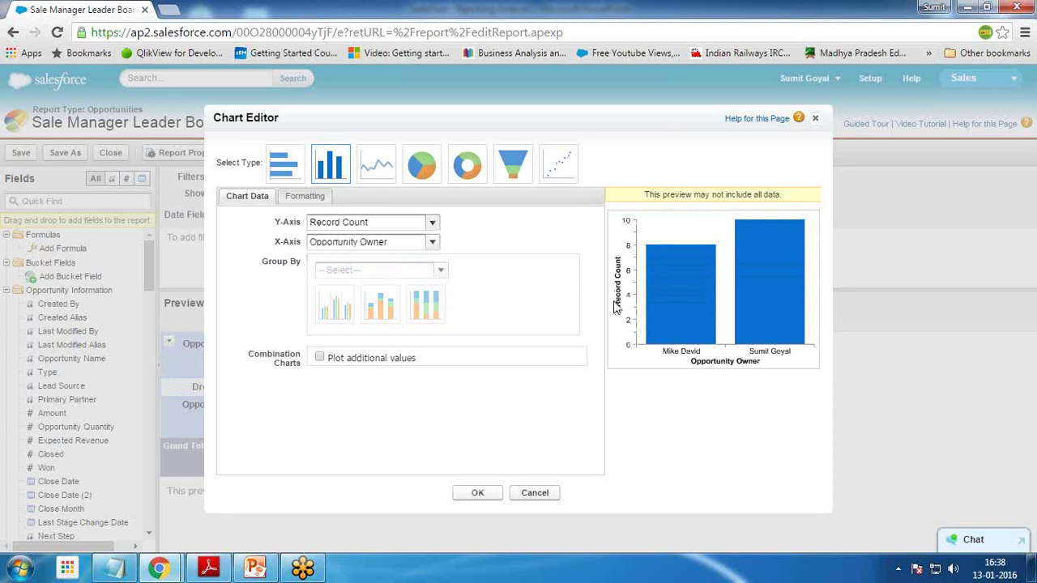
# - Switch to PowerPoint to examine the reference combination chart on slide 2, and return to the chart editor in Chrome
pyautogui.click(267, 563)
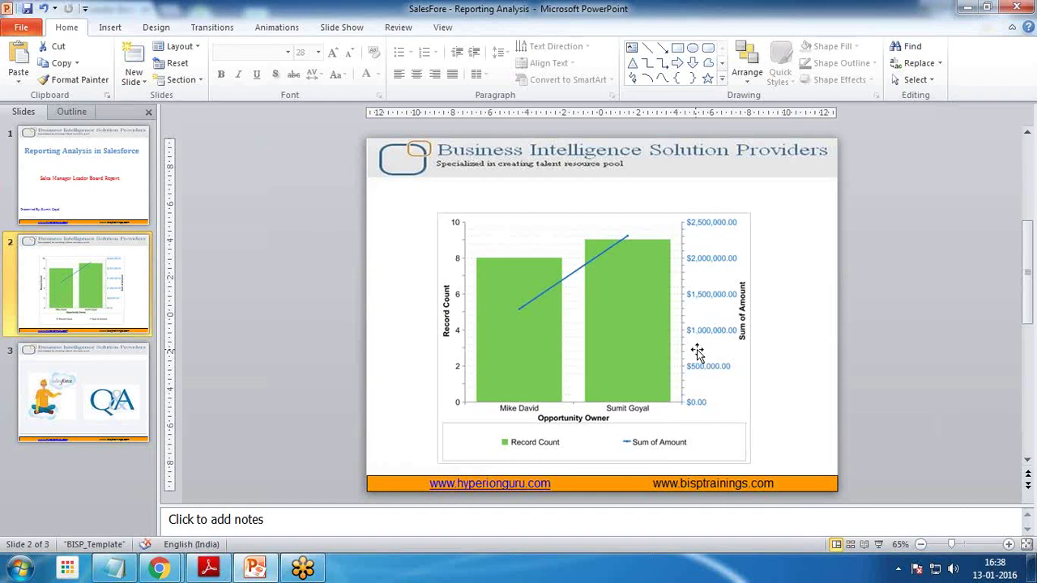
pyautogui.moveTo(159, 565)
pyautogui.click(200, 530)
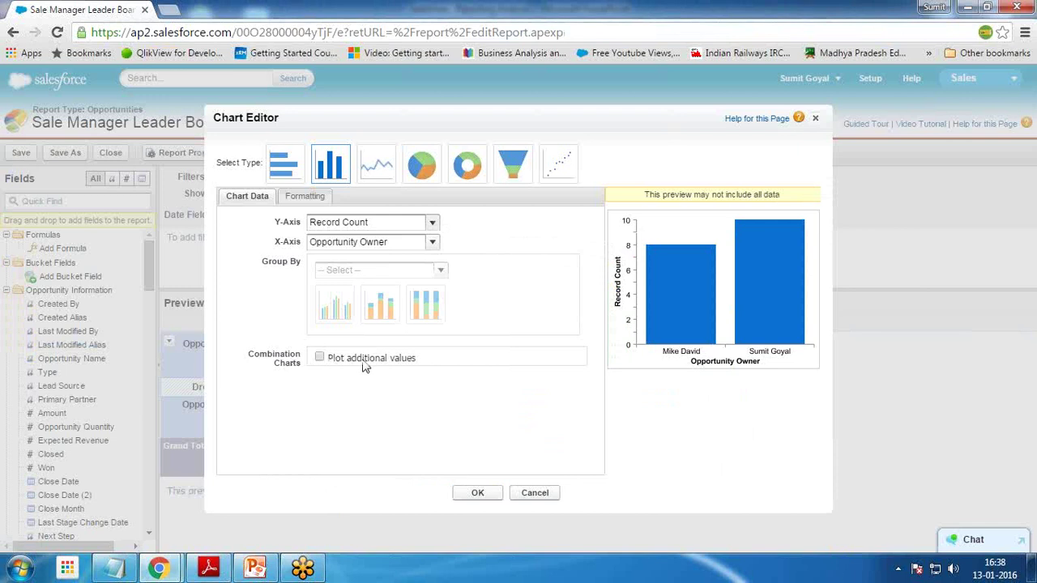
# - Plot Sum of Amount as an additional line on a second axis in the combination chart
pyautogui.click(320, 359)
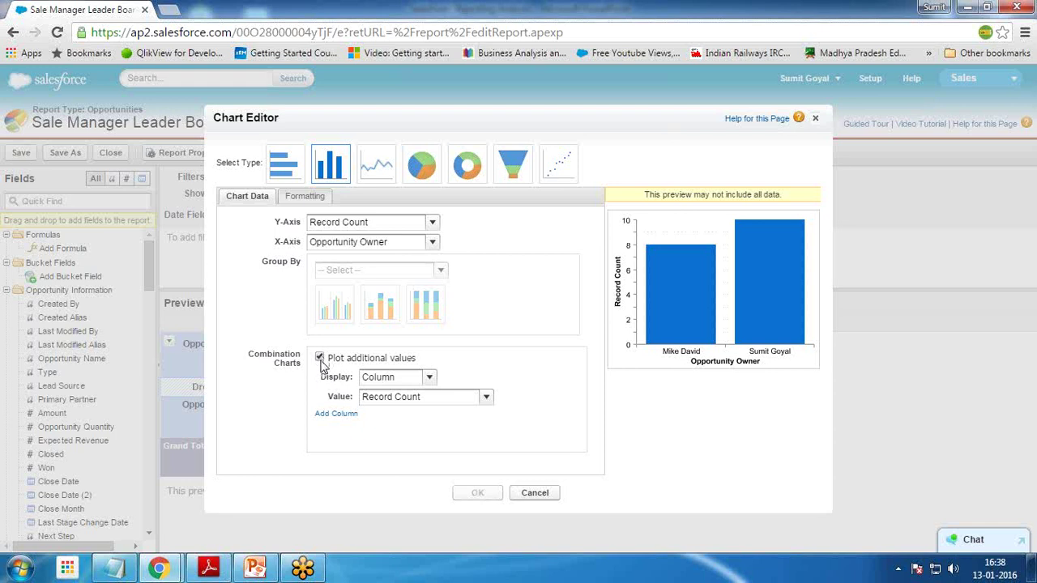
pyautogui.click(426, 378)
pyautogui.click(427, 381)
pyautogui.click(419, 383)
pyautogui.click(382, 409)
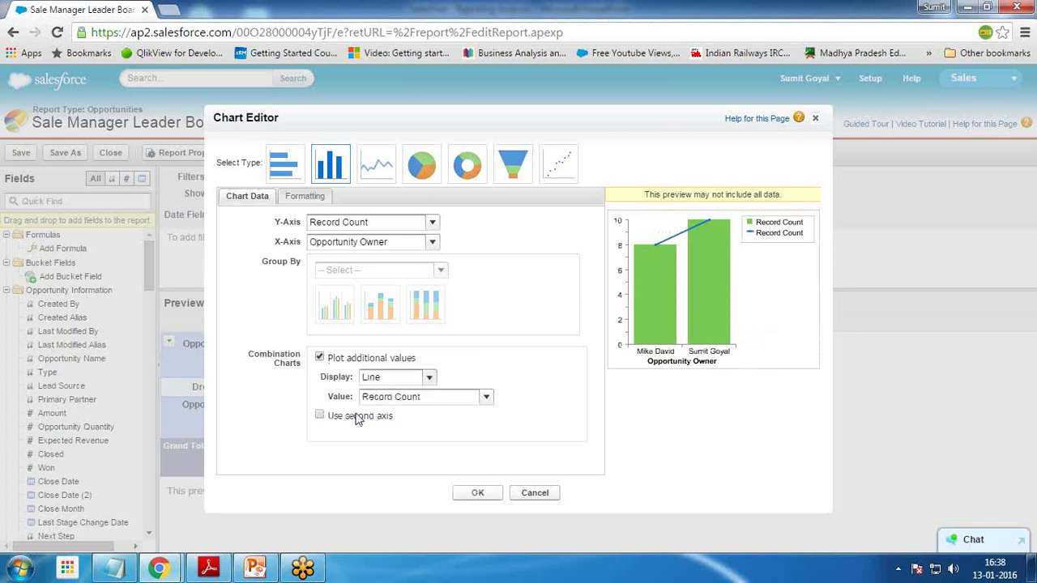
pyautogui.click(489, 403)
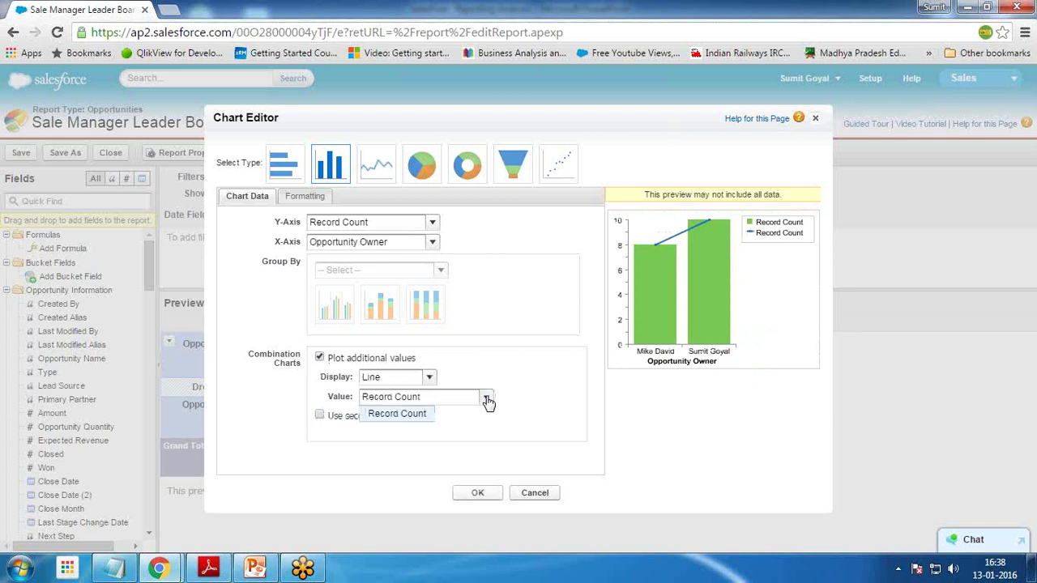
pyautogui.click(450, 402)
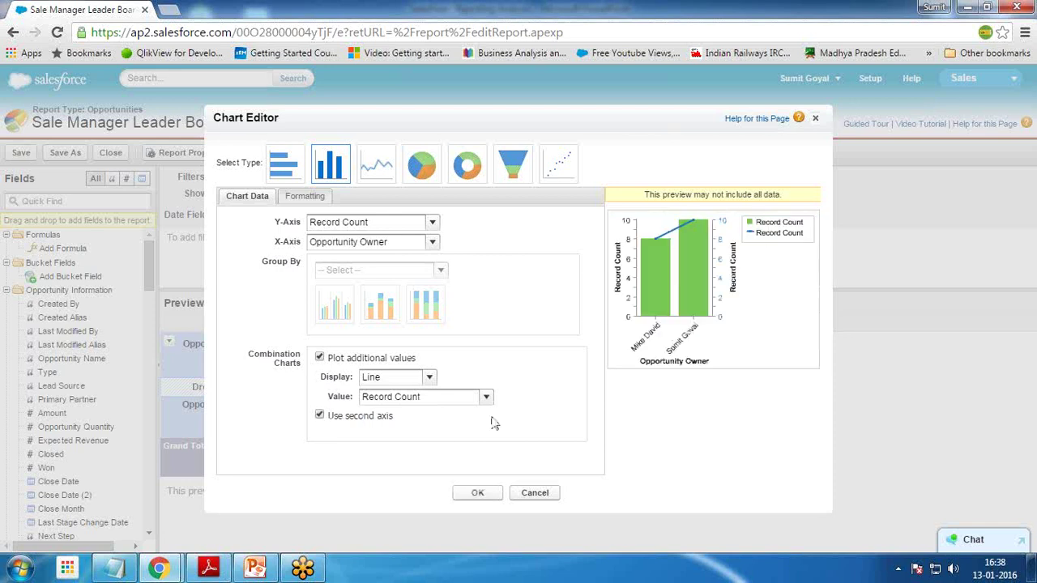
pyautogui.click(458, 401)
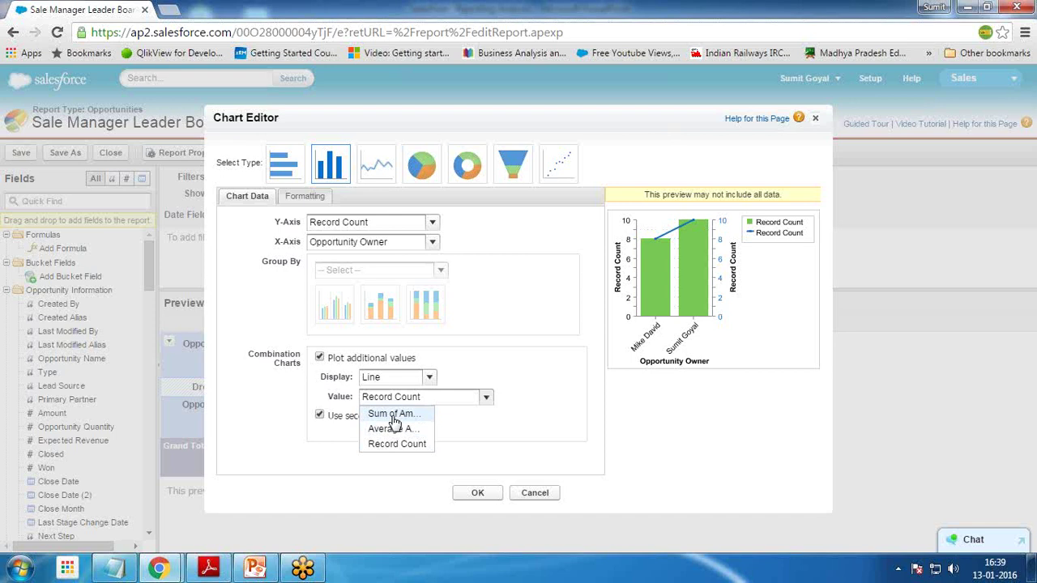
pyautogui.click(393, 414)
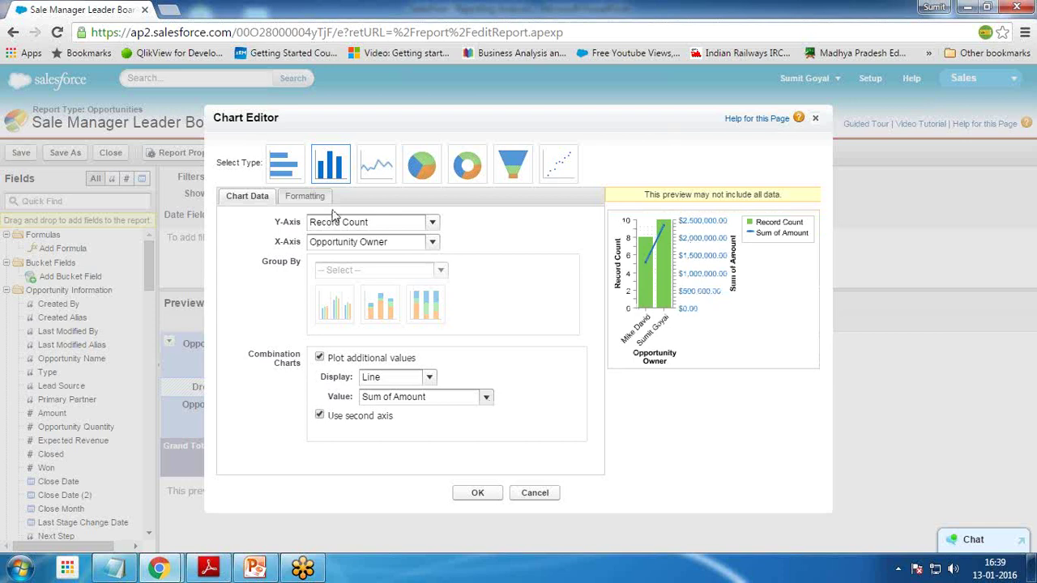
# - Set the chart's legend position to Bottom, enable hover, and apply the chart to the report
pyautogui.click(300, 197)
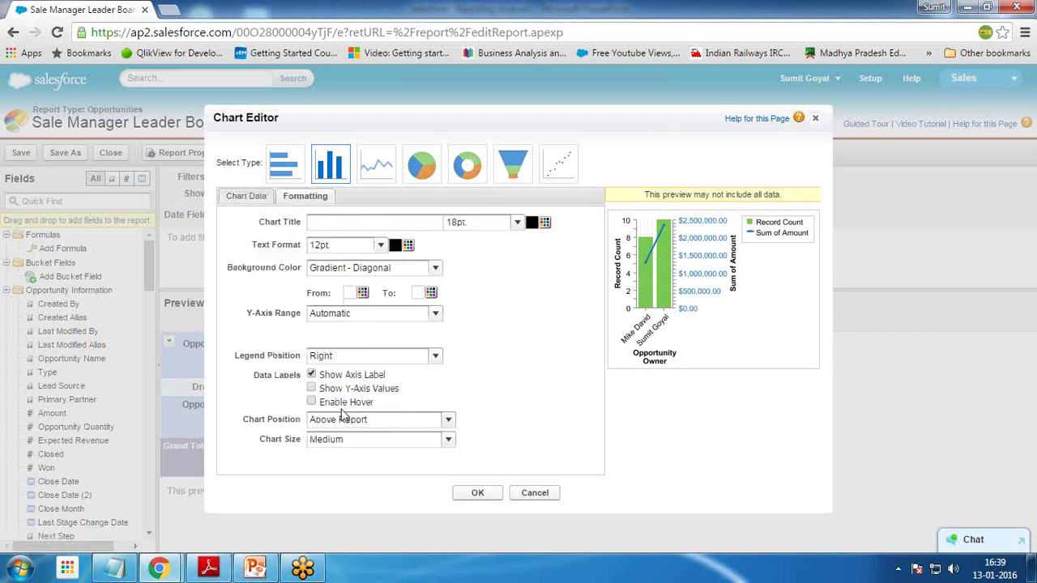
pyautogui.click(349, 355)
pyautogui.click(338, 386)
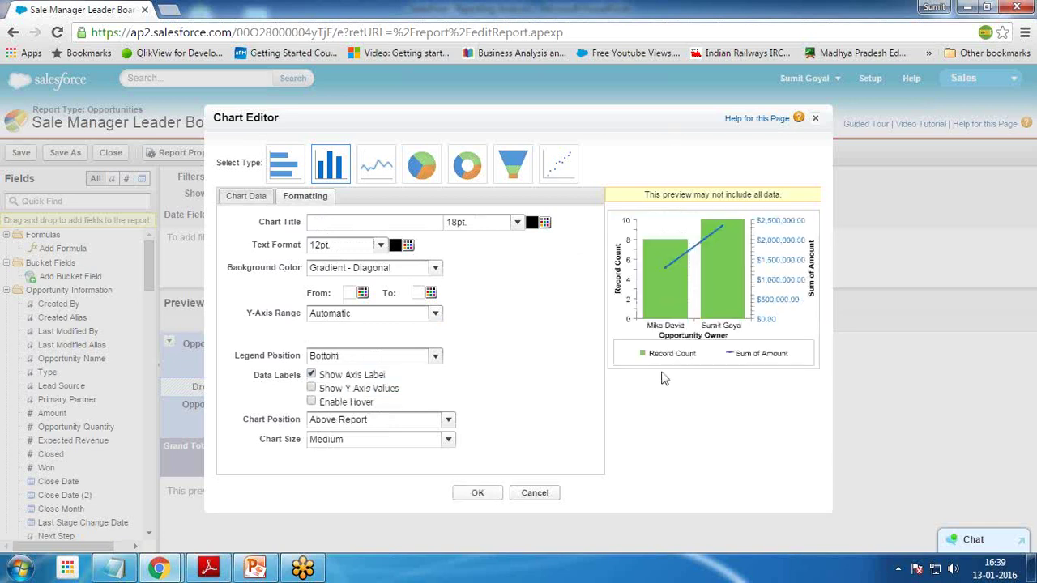
pyautogui.click(312, 389)
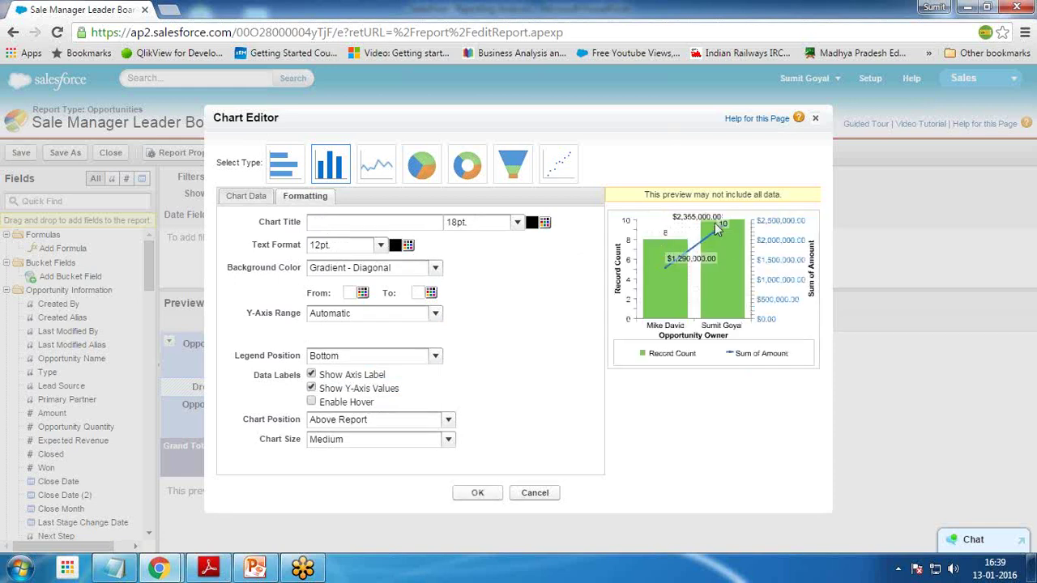
pyautogui.click(312, 389)
pyautogui.click(311, 403)
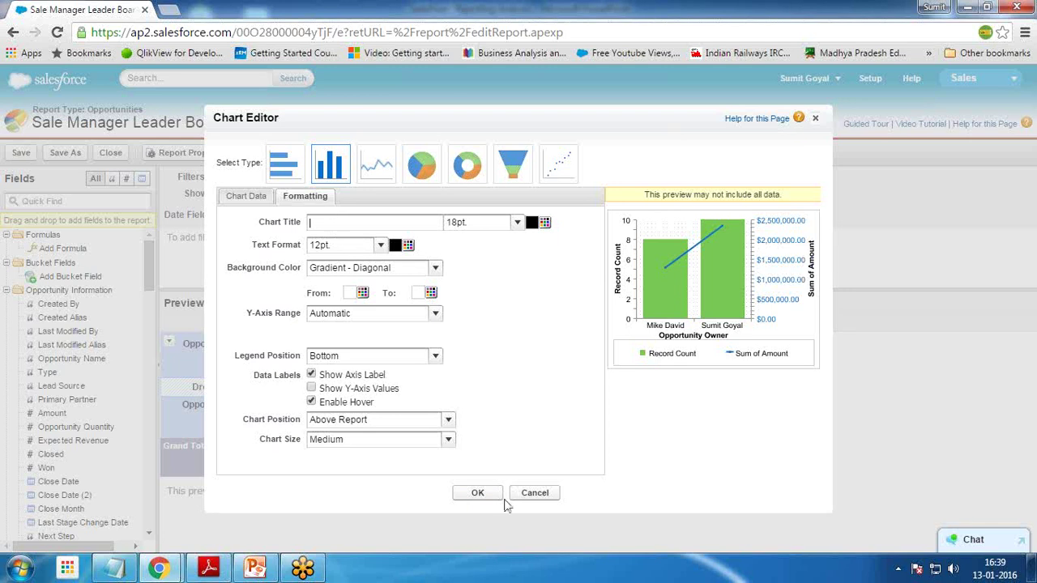
pyautogui.click(478, 493)
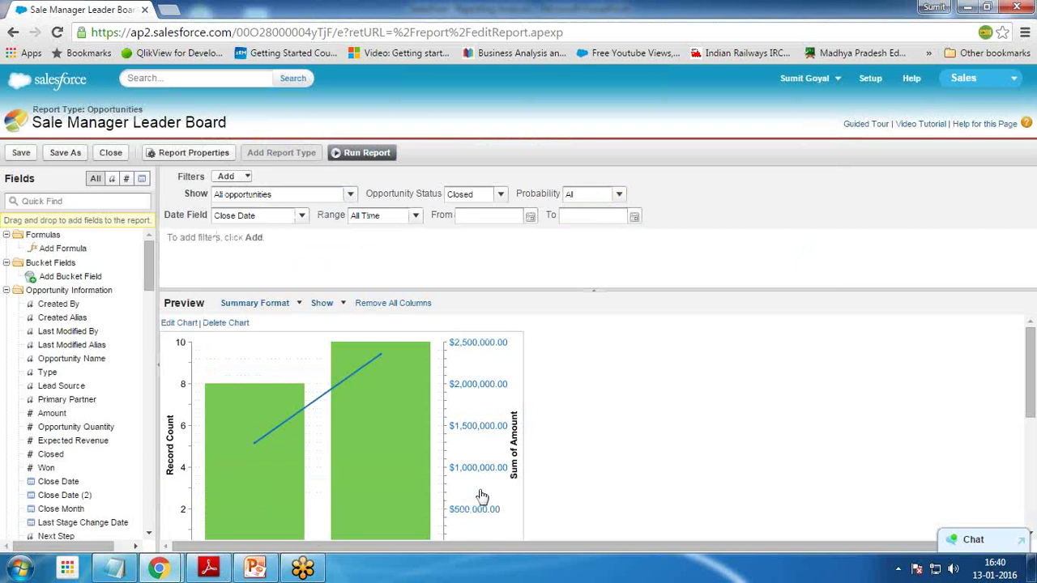
# - Save the report with its chart and run it to review the results
pyautogui.moveTo(343, 423)
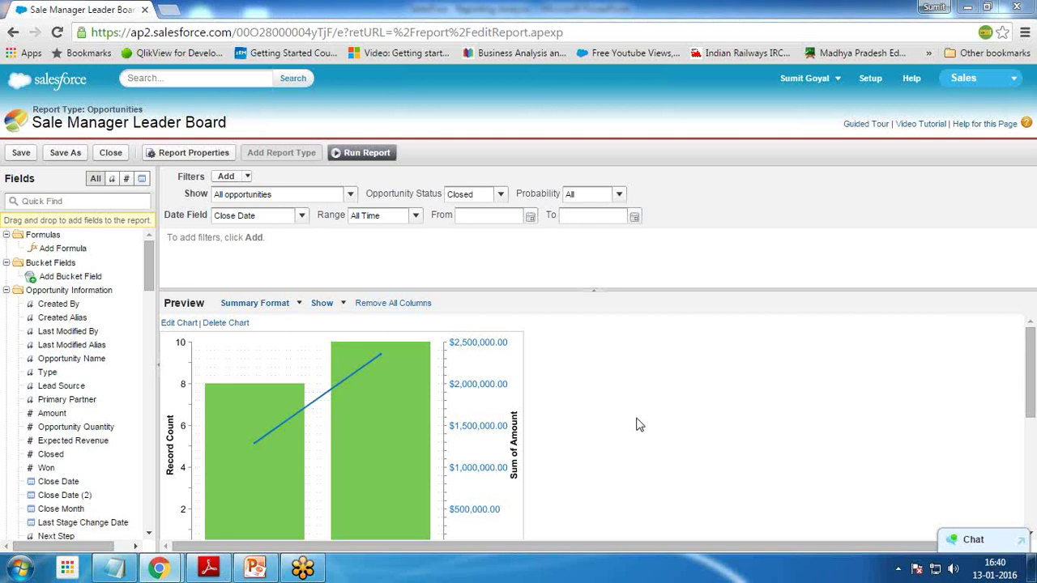
pyautogui.scroll(-3, 393, 445)
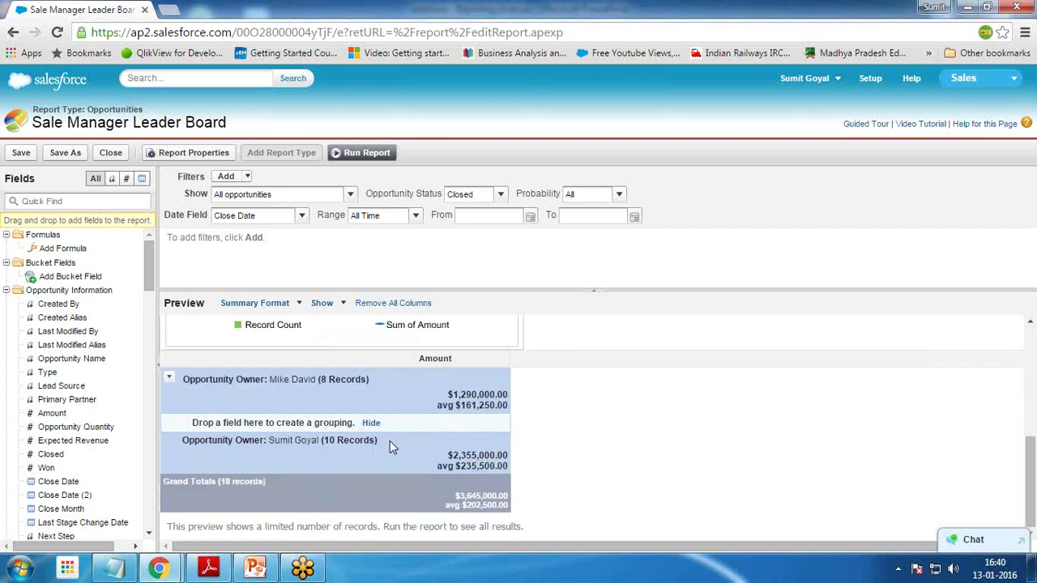
pyautogui.scroll(1, 385, 445)
pyautogui.scroll(2, 385, 444)
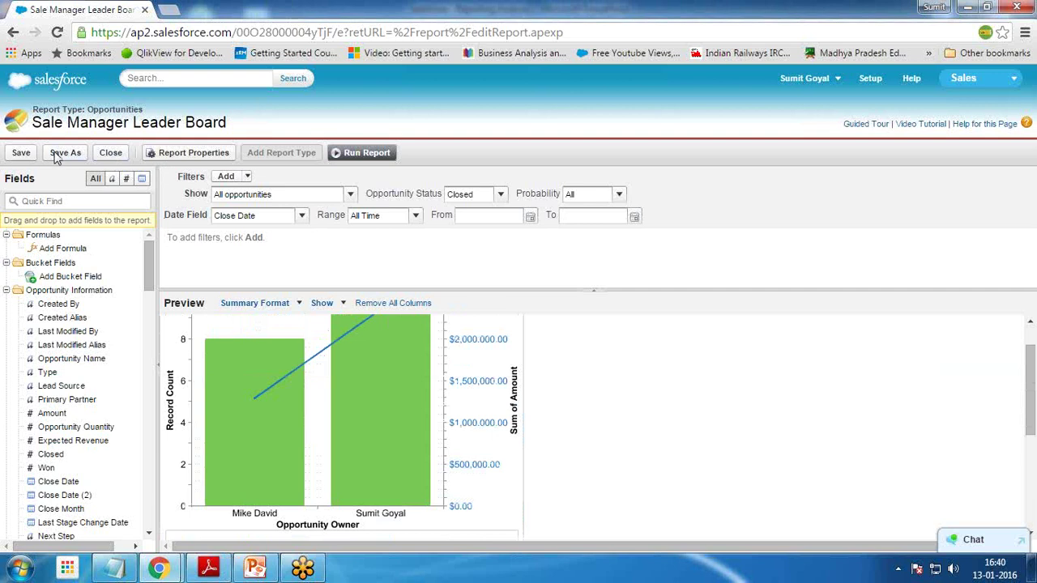
pyautogui.click(24, 155)
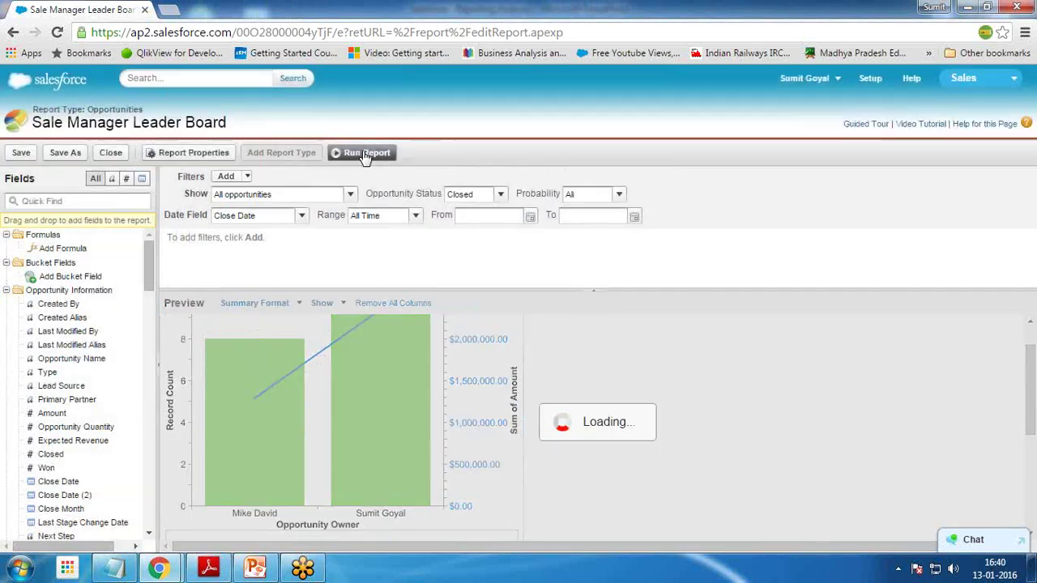
pyautogui.click(363, 153)
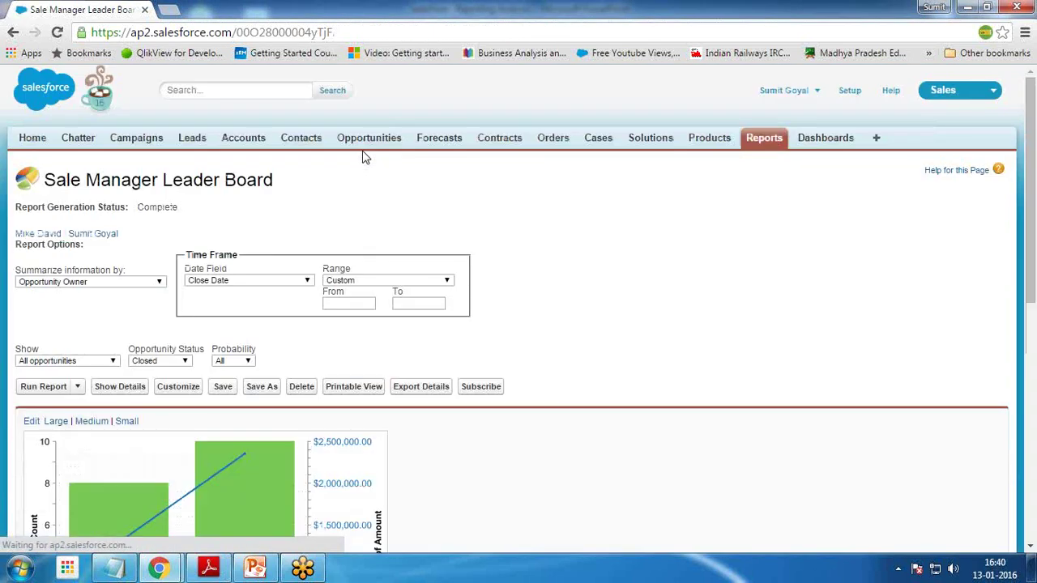
pyautogui.scroll(-4, 498, 442)
pyautogui.scroll(3, 502, 435)
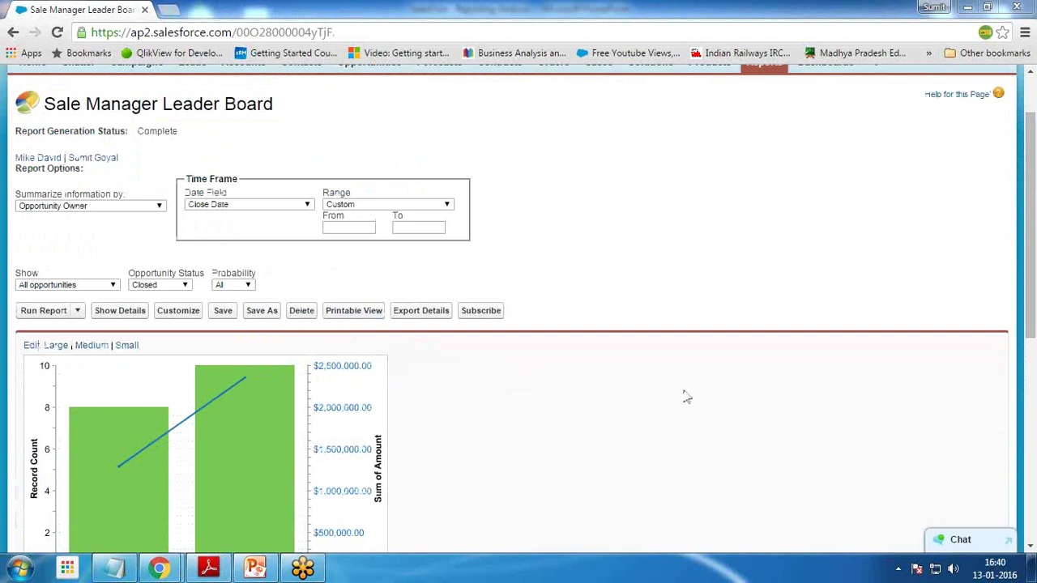
pyautogui.scroll(1, 676, 283)
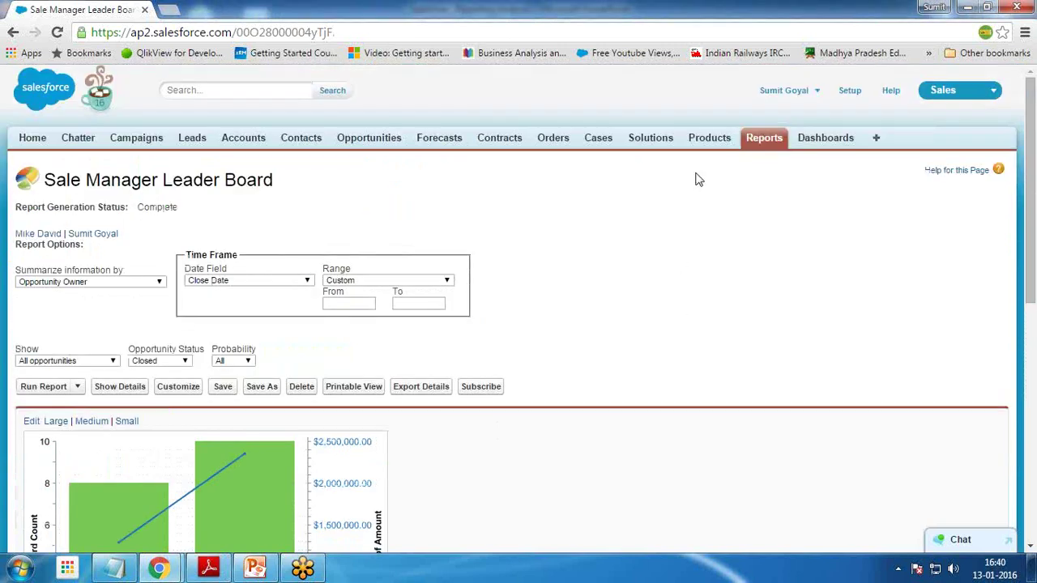
# - Open the Closed Sale Current Quarter dashboard for editing
pyautogui.click(824, 141)
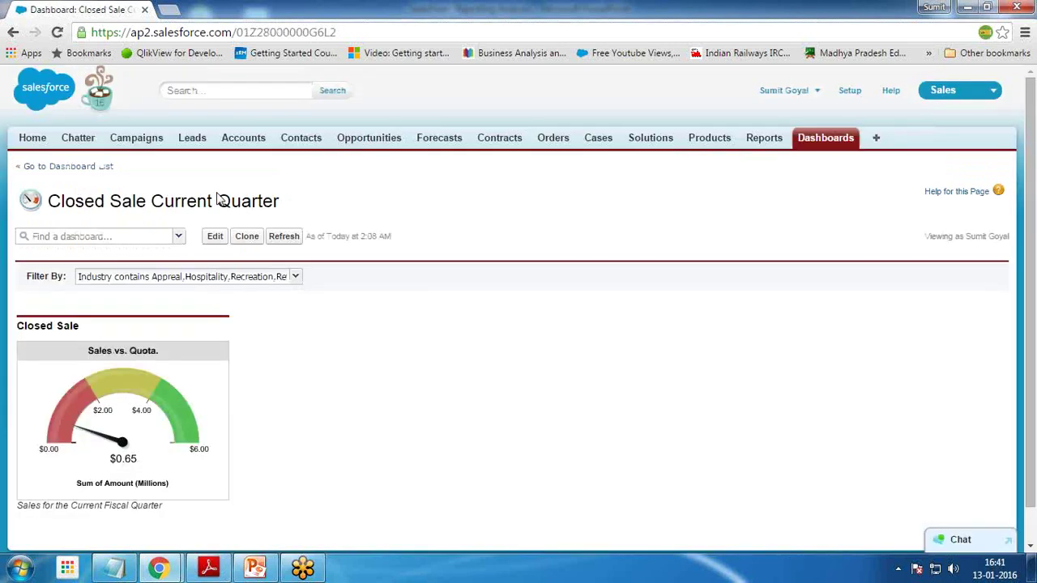
pyautogui.scroll(-1, 292, 451)
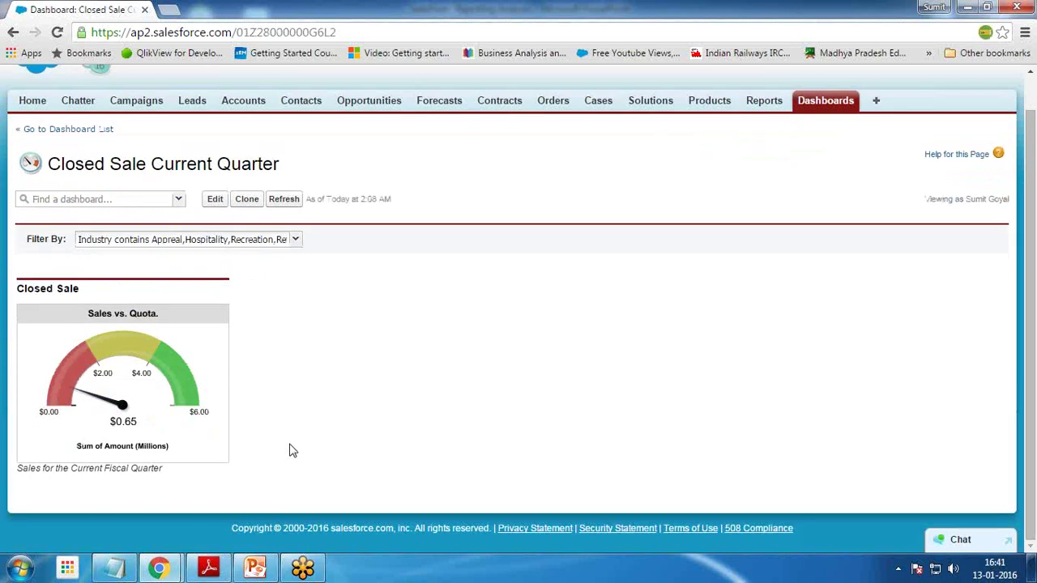
pyautogui.click(216, 206)
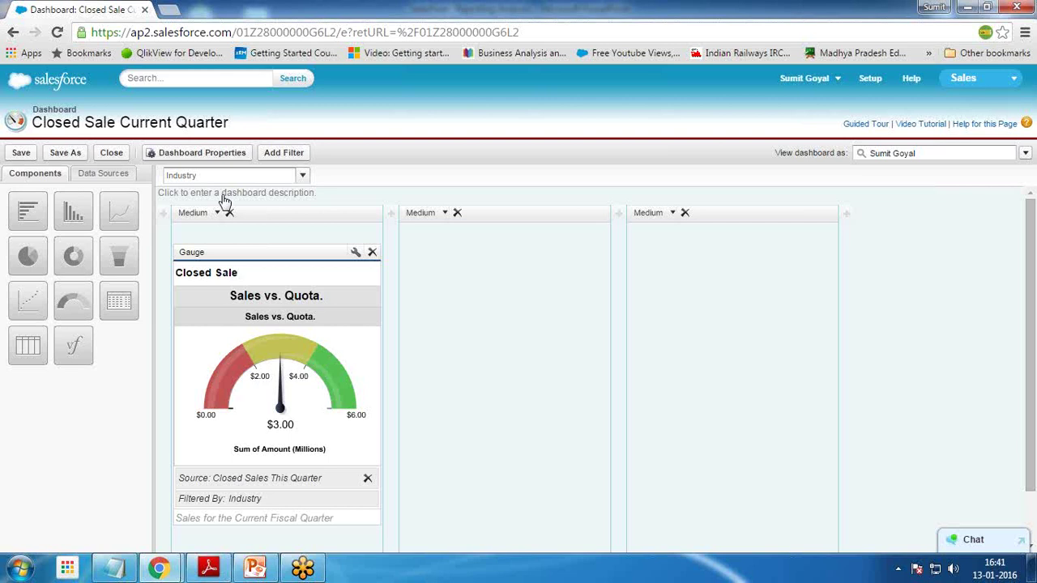
# - Add a vertical bar chart component to the dashboard's second column
pyautogui.moveTo(74, 215); pyautogui.dragTo(435, 232)
pyautogui.scroll(-2, 285, 459)
pyautogui.moveTo(230, 371); pyautogui.dragTo(440, 235)
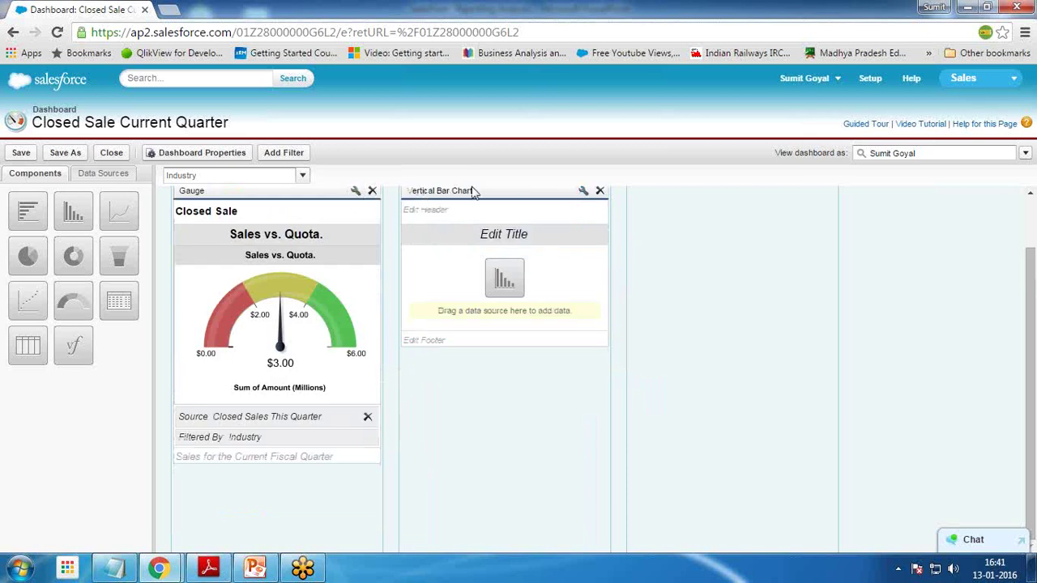
# - Assign the Sales Manager Leader Board report from My Personal Custom Reports as the new chart component's data source
pyautogui.click(90, 173)
pyautogui.click(6, 238)
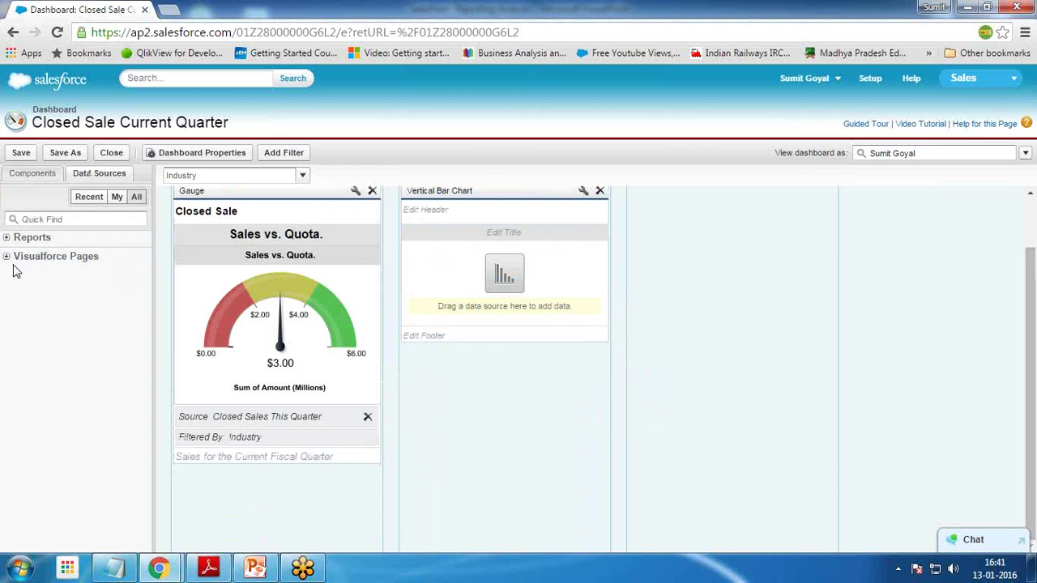
pyautogui.click(19, 253)
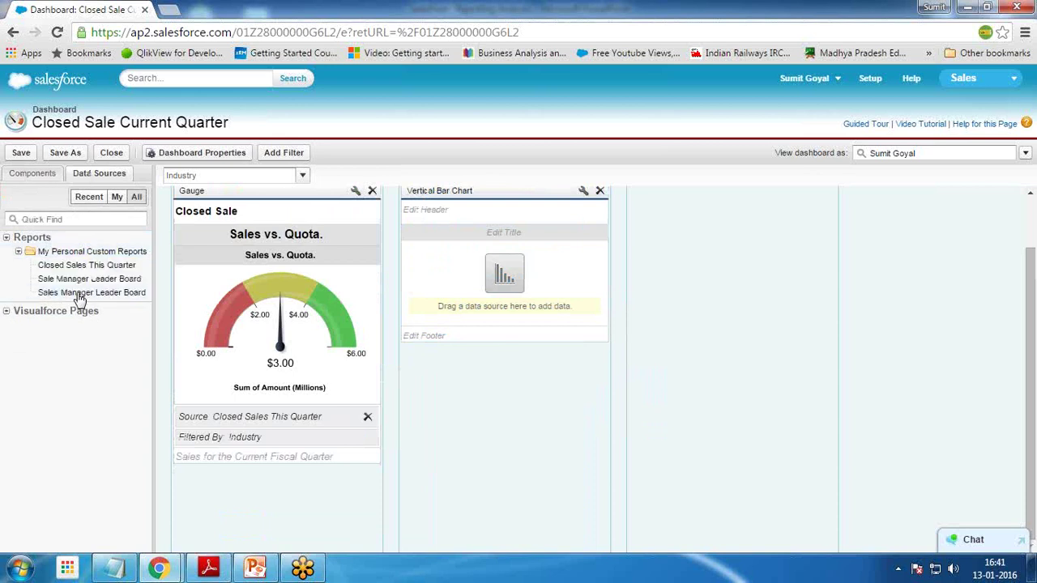
pyautogui.moveTo(153, 286); pyautogui.dragTo(219, 286)
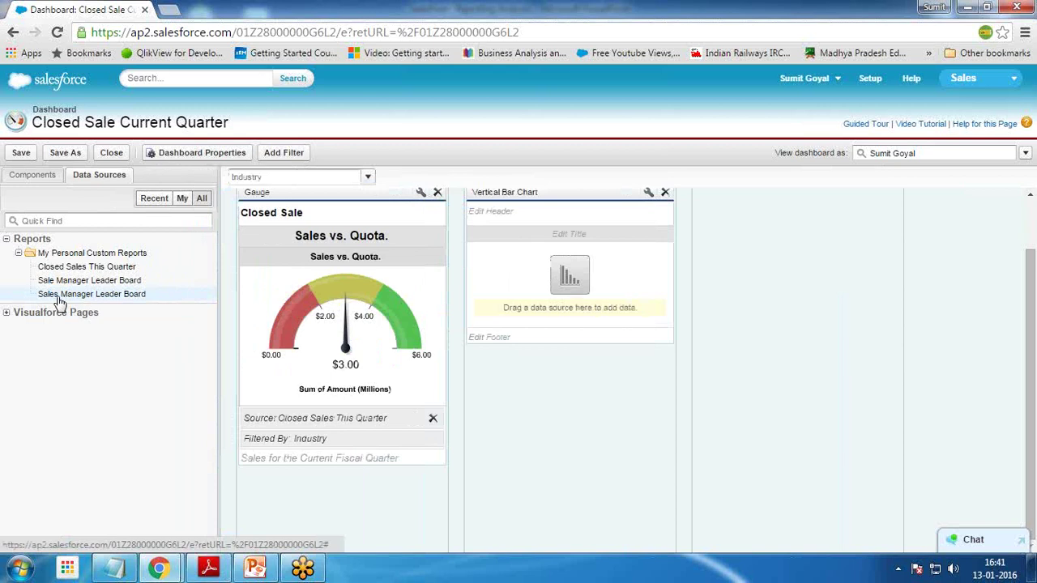
pyautogui.moveTo(97, 294); pyautogui.dragTo(552, 253)
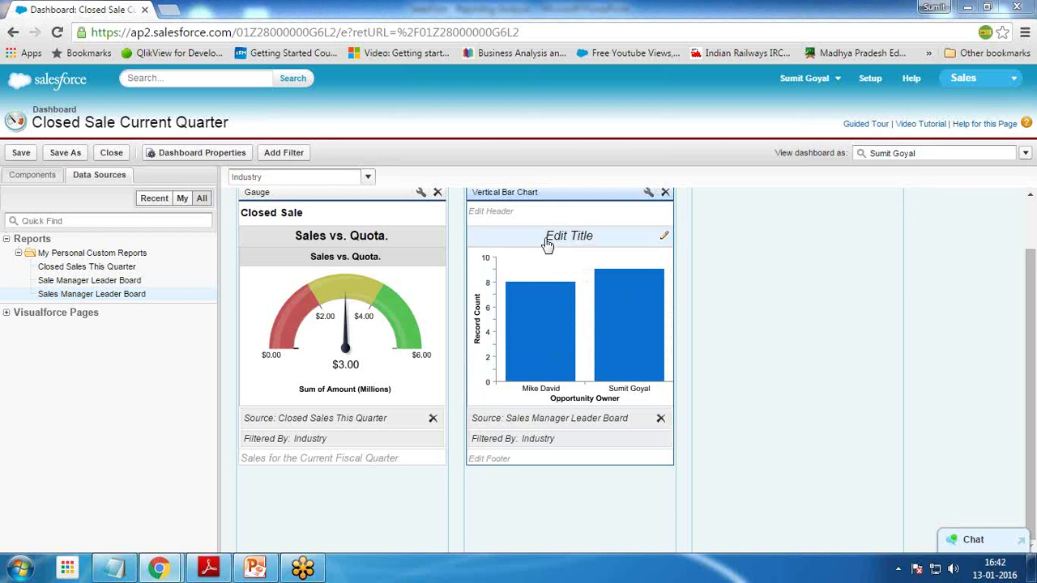
# - Make the dashboard component use the chart as defined in its source report
pyautogui.click(648, 195)
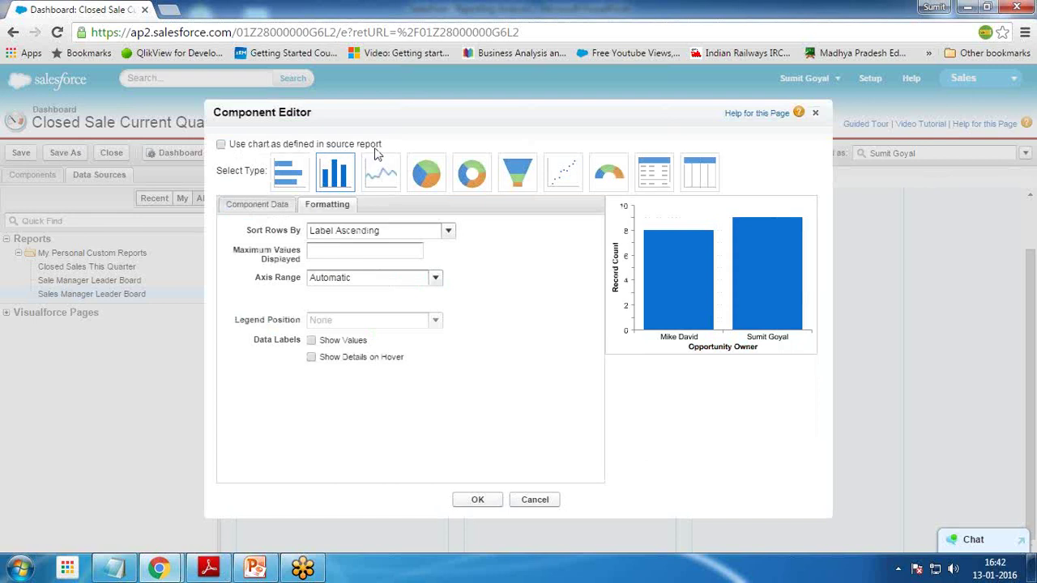
pyautogui.click(222, 145)
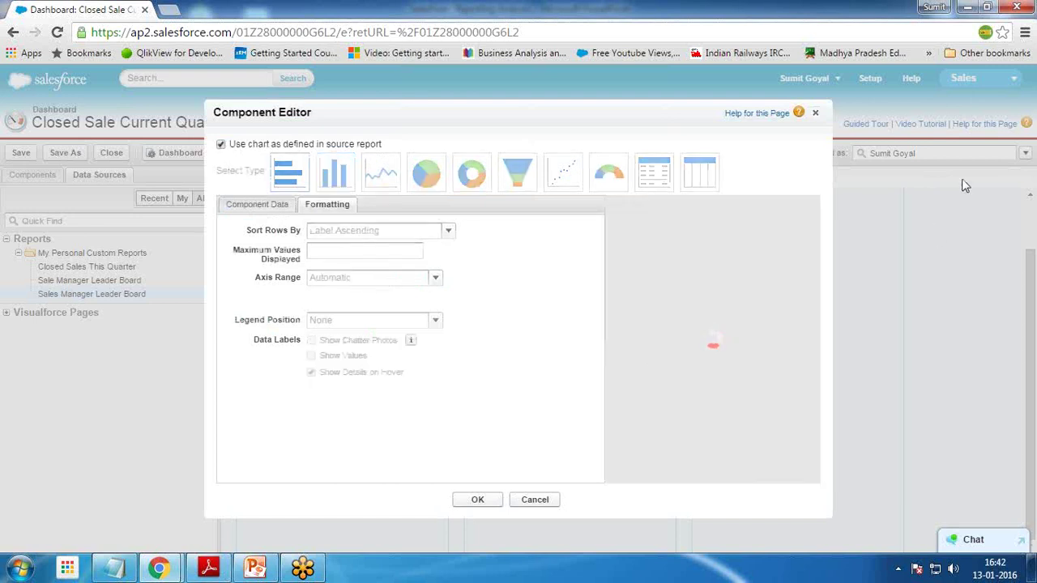
pyautogui.click(475, 501)
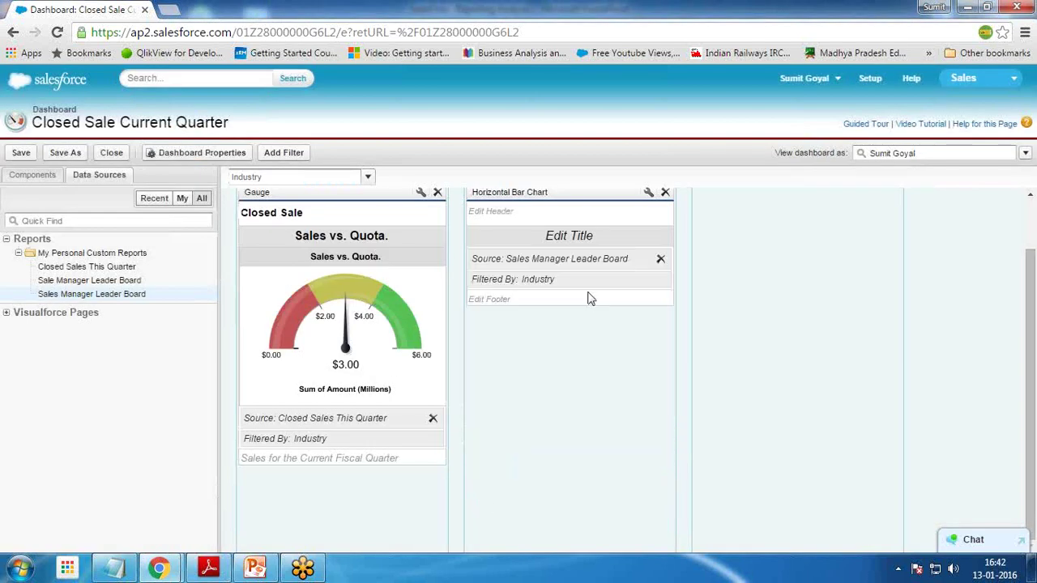
# - Enter Closed Sales for the second dashboard component, moving the text from its title to its header
pyautogui.click(564, 243)
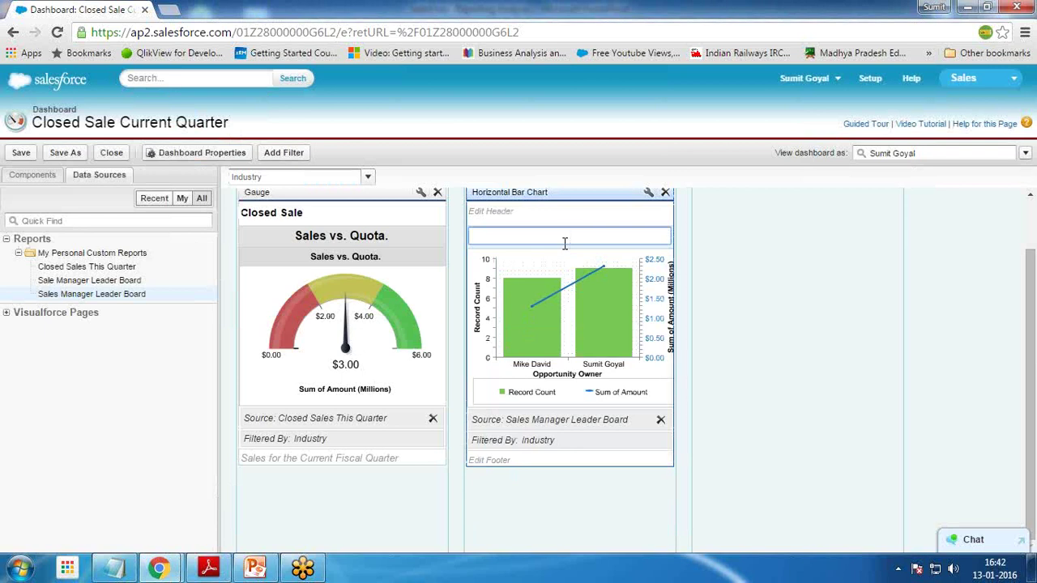
pyautogui.write('Closed Sales')
pyautogui.click(516, 214)
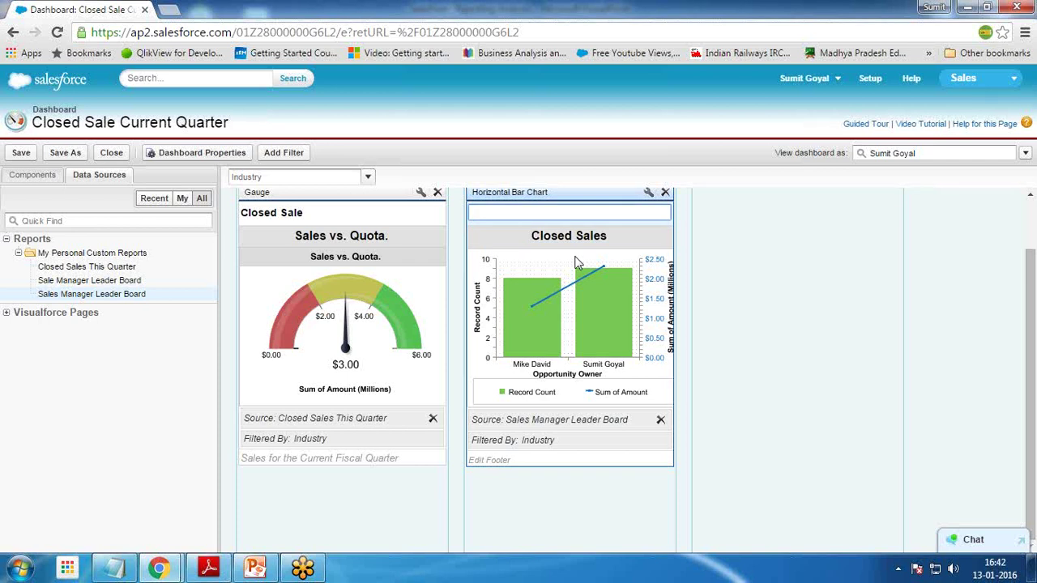
pyautogui.click(614, 241)
pyautogui.moveTo(614, 241); pyautogui.dragTo(636, 236)
pyautogui.click(513, 244)
pyautogui.press('BackSpace')
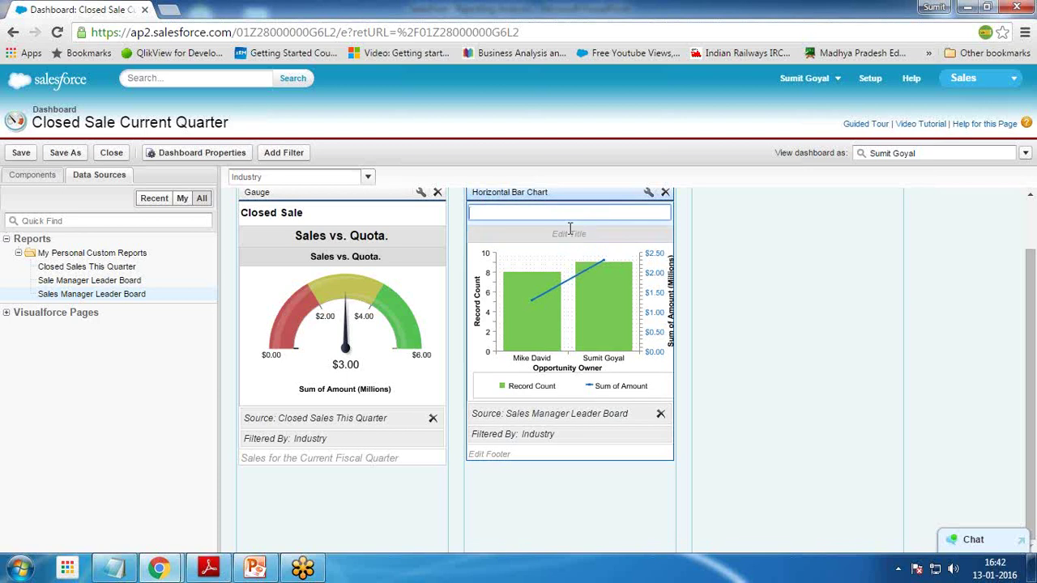
# - Set the title of the second dashboard component to Deals/Amounts by Owner
pyautogui.click(570, 231)
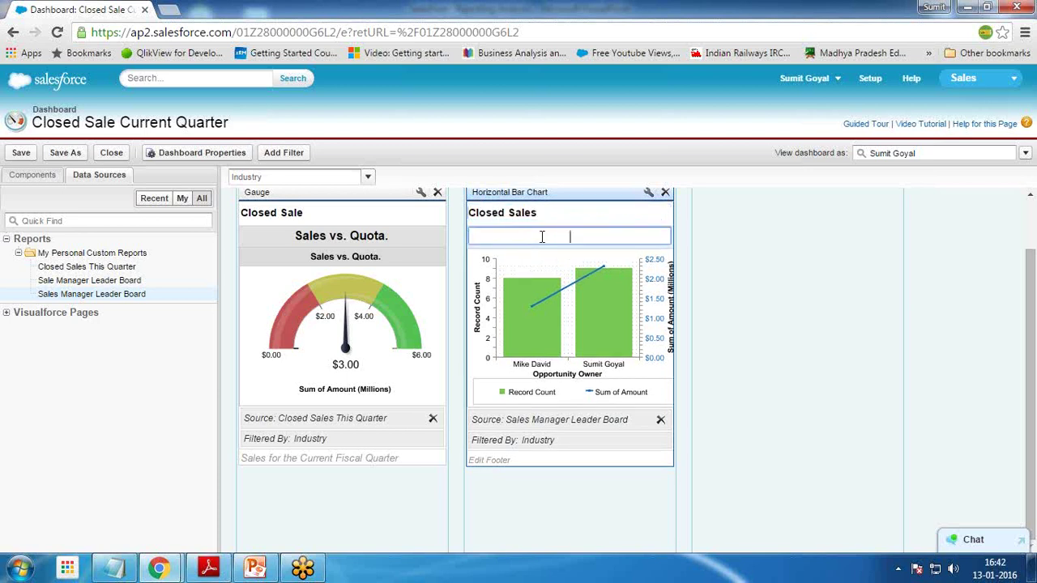
pyautogui.write('Deals/Amounts by Owner')
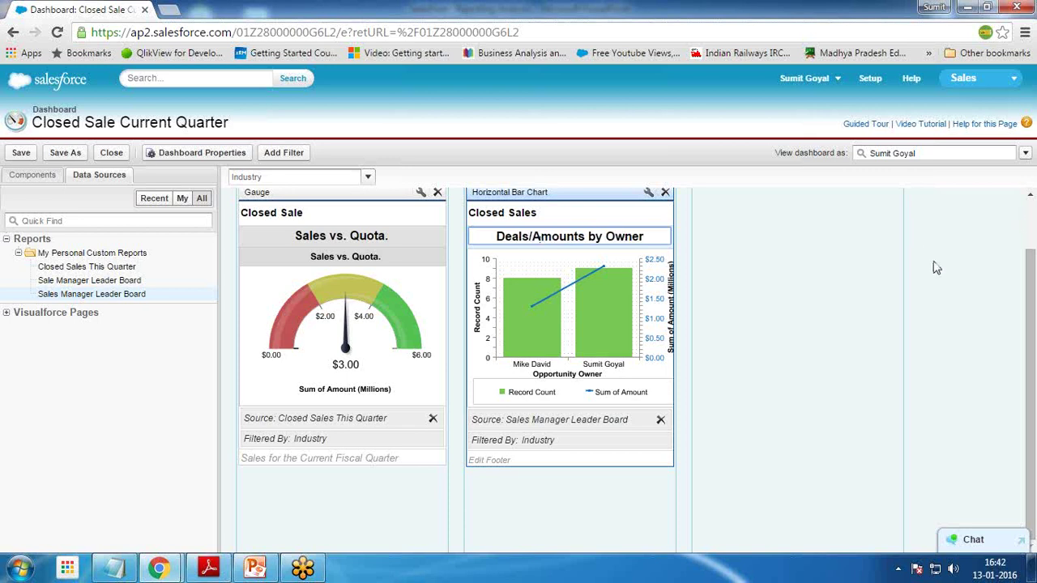
pyautogui.click(935, 268)
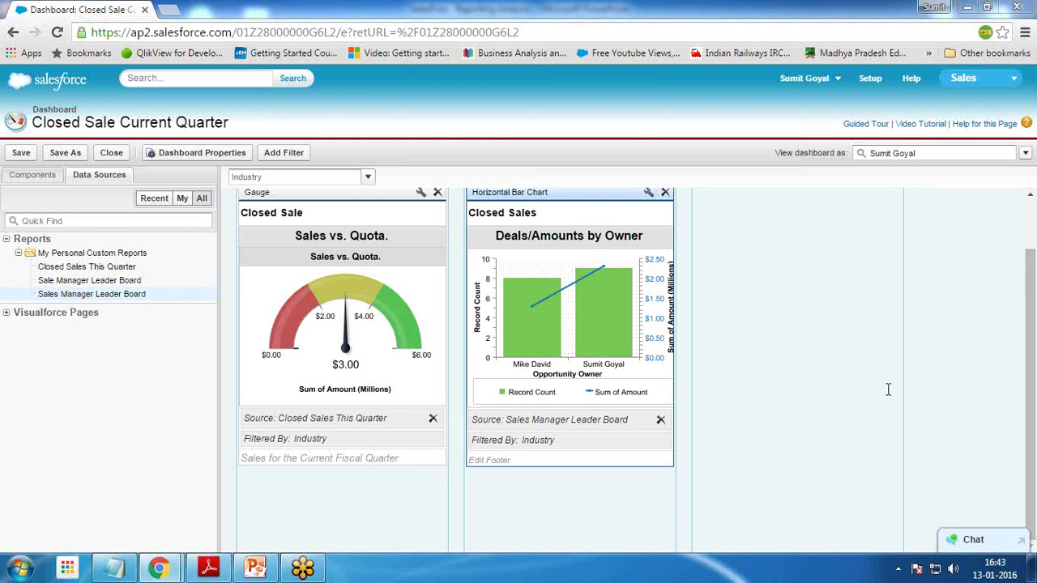
# - Set the footer of the Deals/Amounts by Owner component to "# Of Deals and Sum of Amount-Current Month"
pyautogui.click(503, 459)
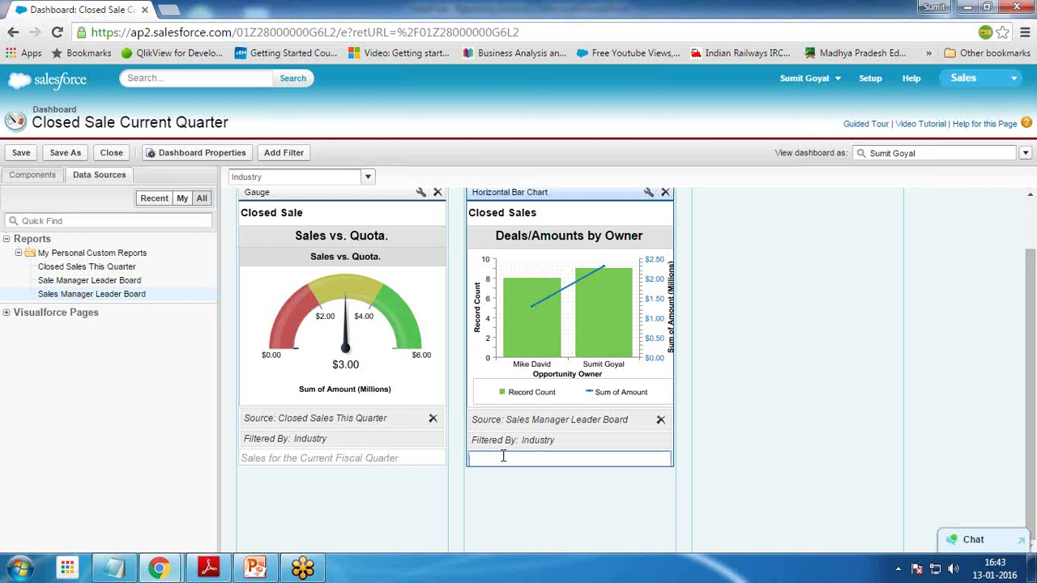
pyautogui.write('# Of Deals and Sum of Amount=Cu')
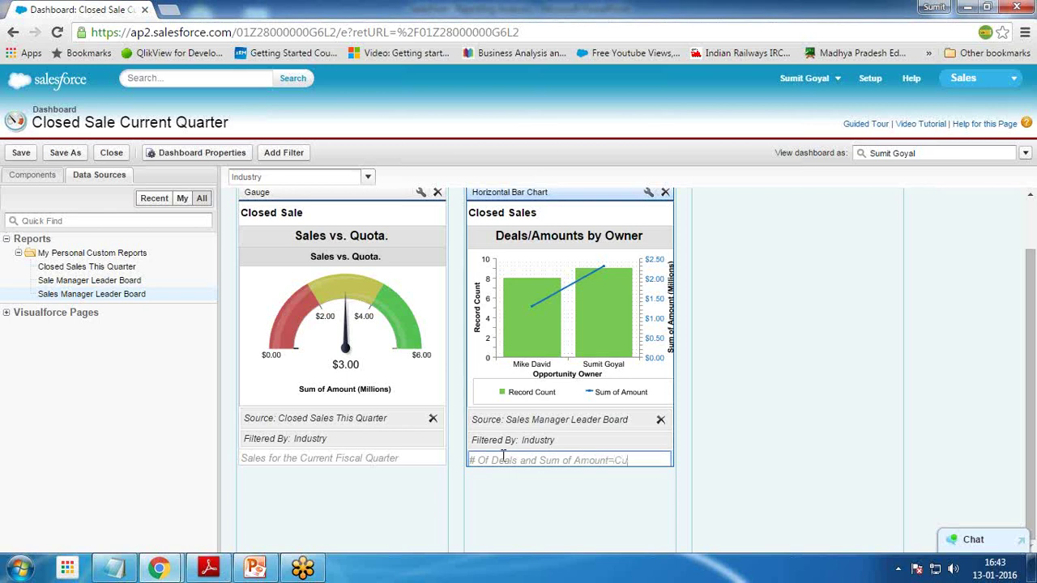
pyautogui.write('rrent Mo')
pyautogui.press('BackSpace')
pyautogui.press('BackSpace')
pyautogui.press('BackSpace')
pyautogui.press('BackSpace')
pyautogui.press('BackSpace')
pyautogui.press('BackSpace')
pyautogui.press('BackSpace')
pyautogui.press('BackSpace')
pyautogui.write('rrent Month')
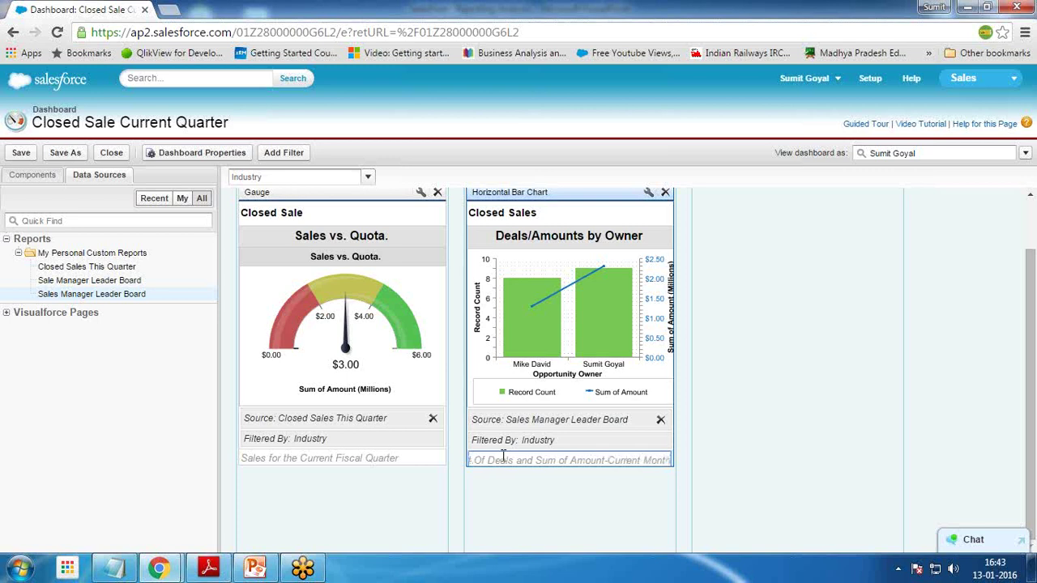
# - Save and close the dashboard editor, and reset the dashboard's filter to the unfiltered Industry option
pyautogui.click(29, 155)
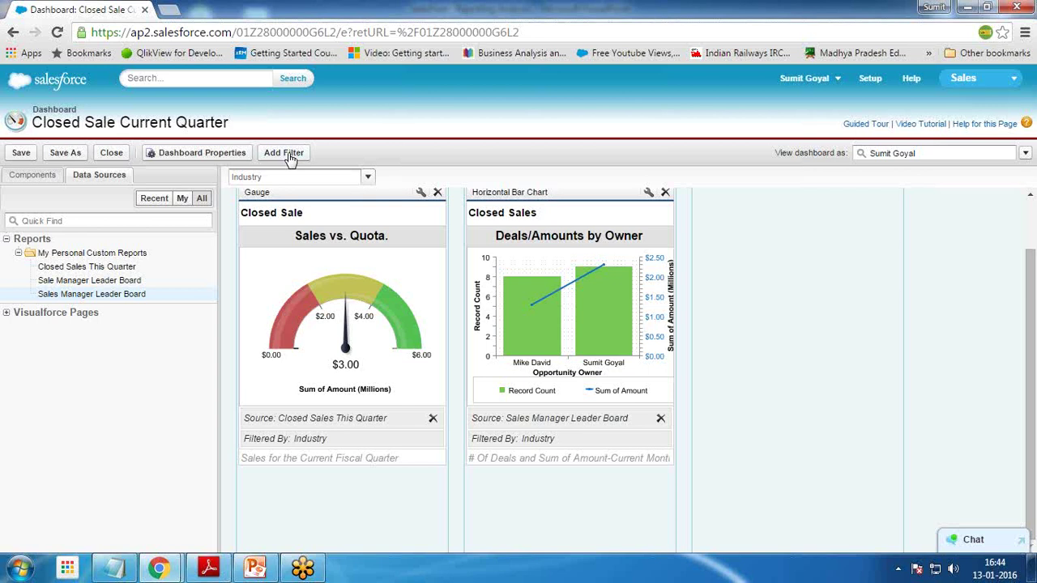
pyautogui.click(111, 154)
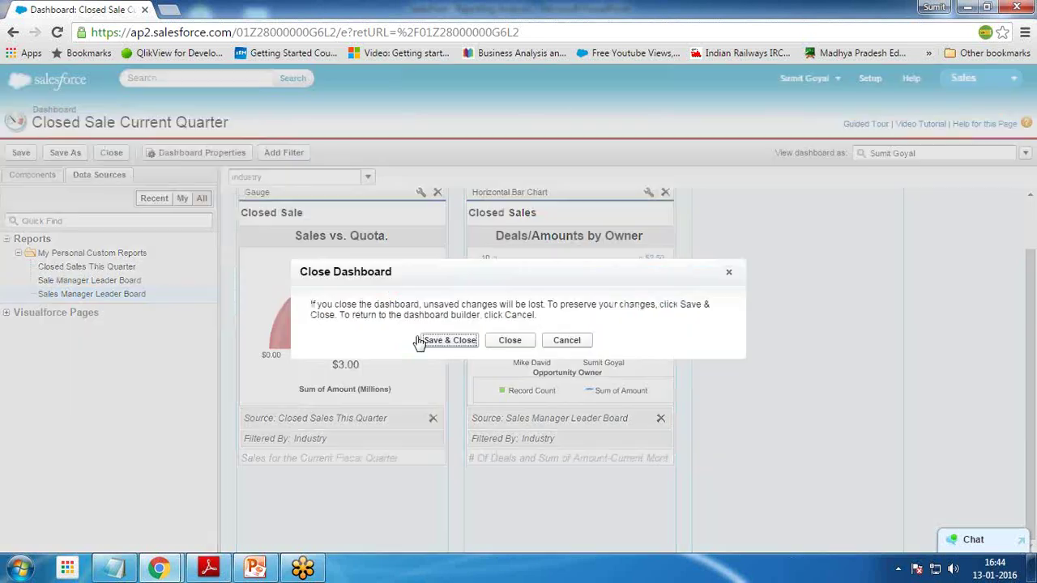
pyautogui.click(448, 341)
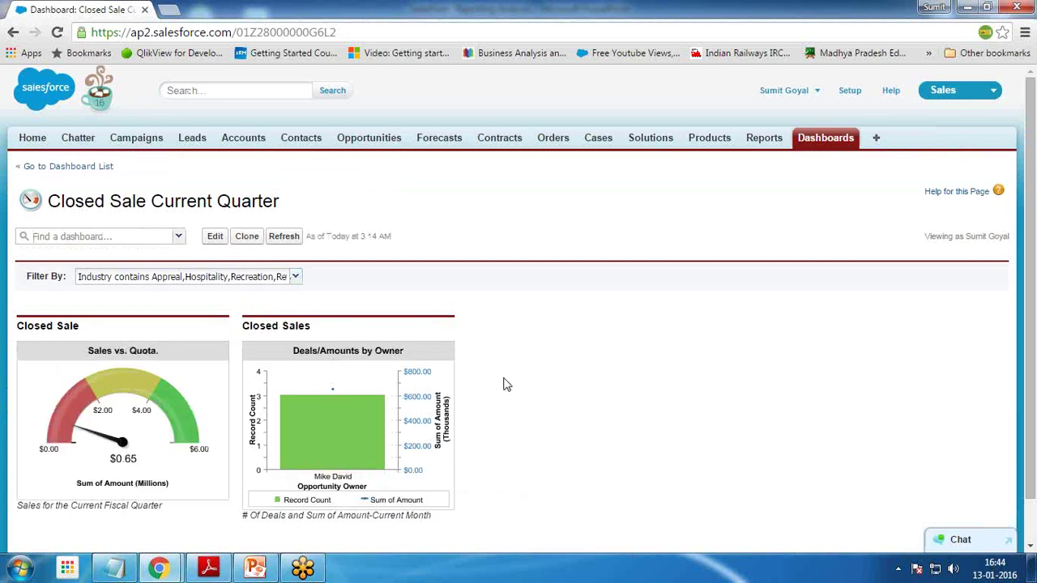
pyautogui.click(283, 280)
pyautogui.click(112, 295)
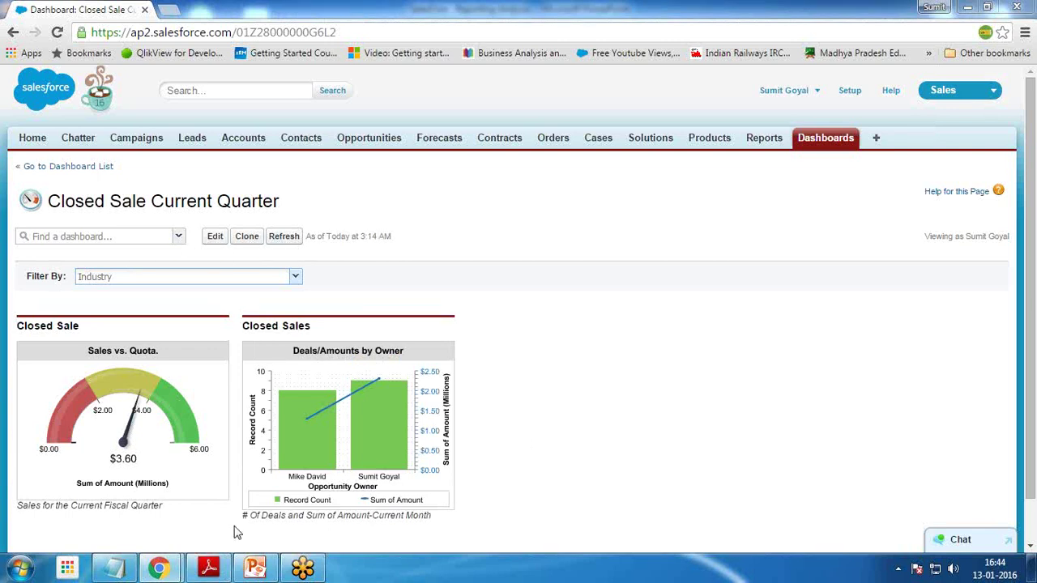
# - Switch to the PowerPoint presentation, start the slide show from the current slide and advance to the Q&A slide
pyautogui.click(256, 568)
pyautogui.hotkey('shift', 'F5')
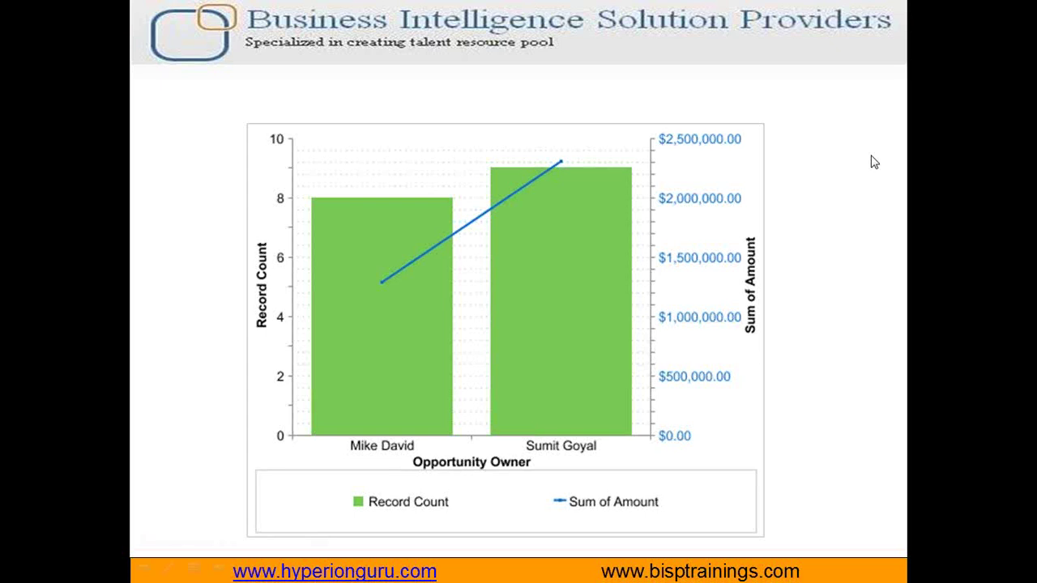
pyautogui.click(739, 417)
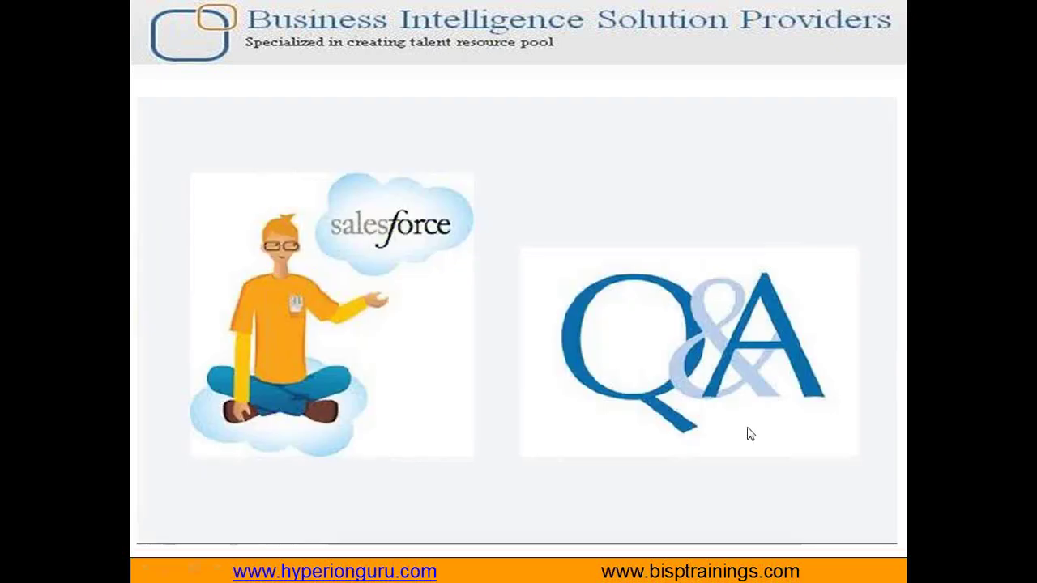